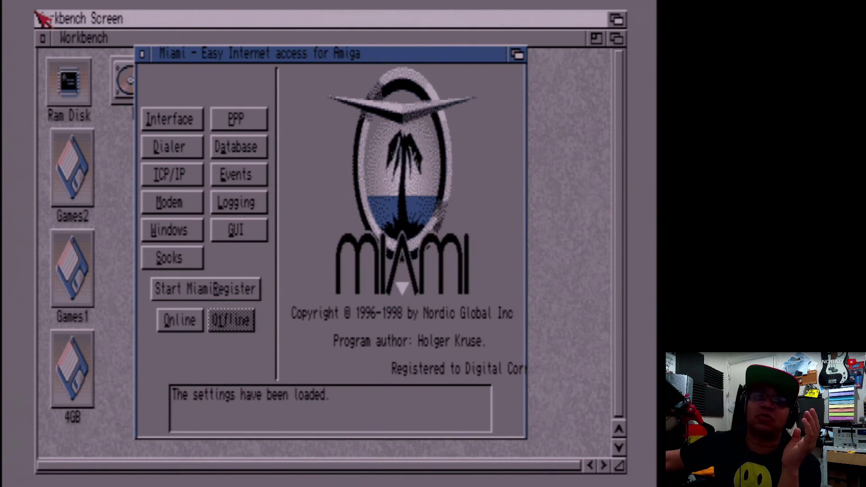
# Quit the Miami internet program and confirm the quit request.
pyautogui.click(82, 75)
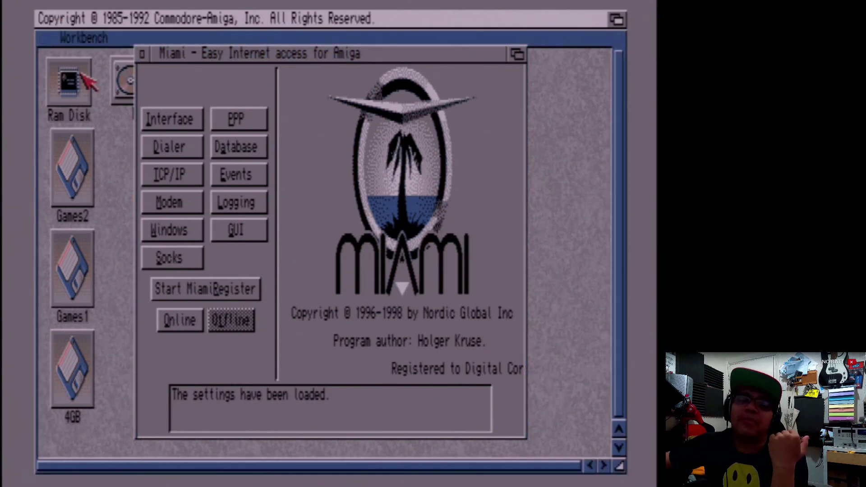
pyautogui.click(178, 131)
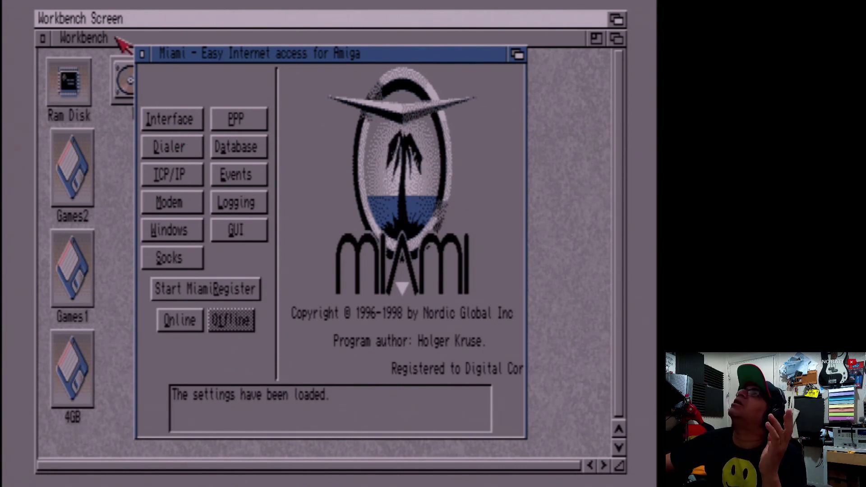
pyautogui.click(143, 56)
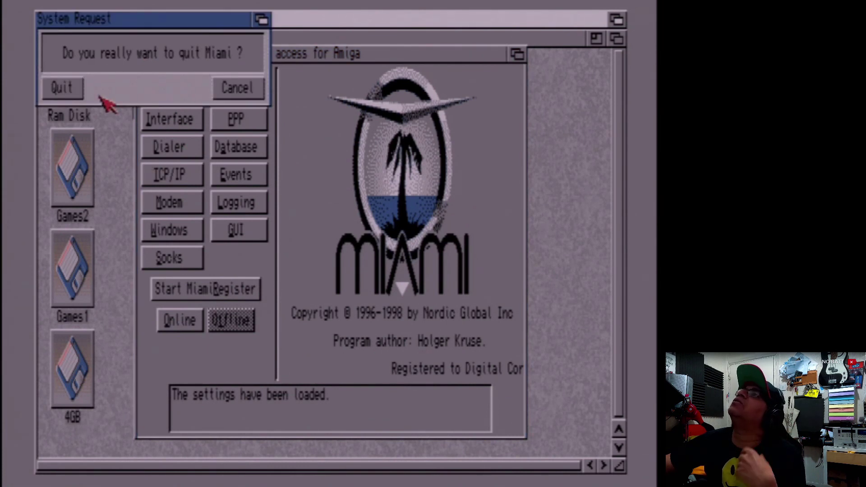
pyautogui.click(78, 86)
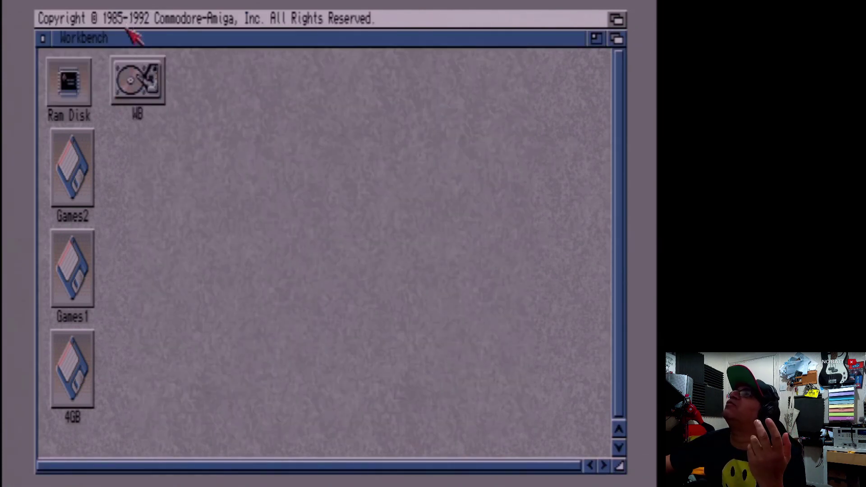
# Launch OctaMED.V5 from the Octamed 5 drawer inside AUDIO APPS on the Games1 drive.
pyautogui.click(83, 270)
pyautogui.doubleClick(83, 271)
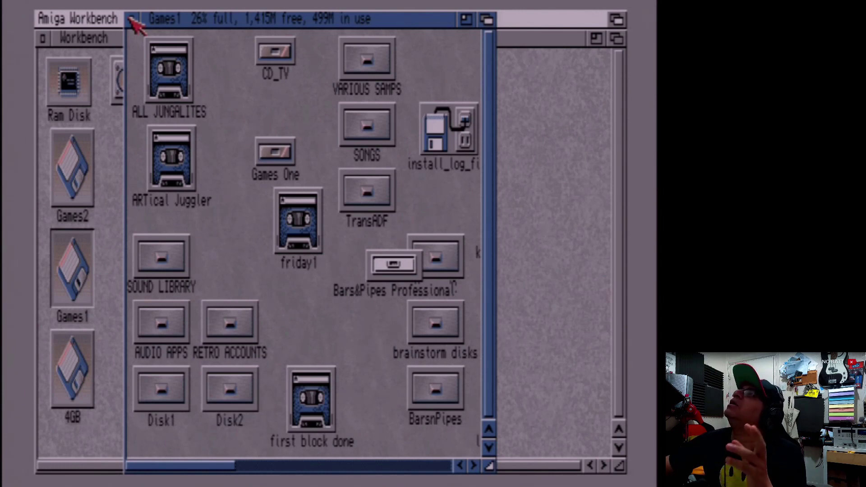
pyautogui.doubleClick(163, 326)
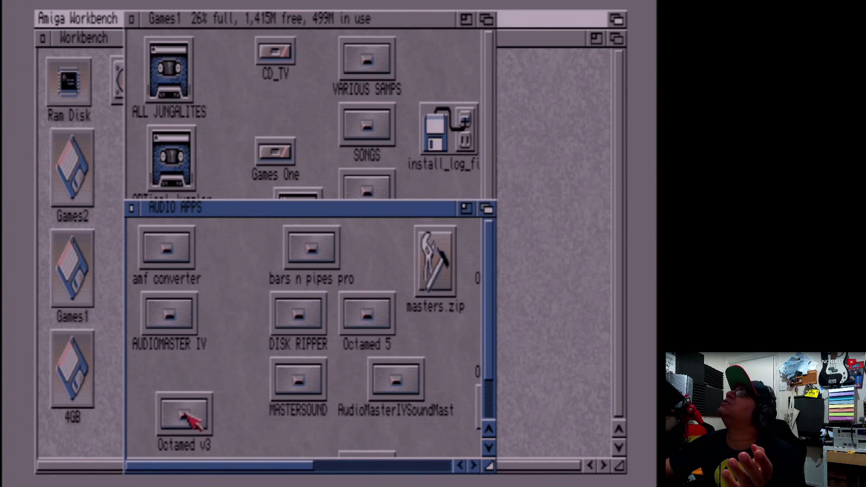
pyautogui.doubleClick(367, 316)
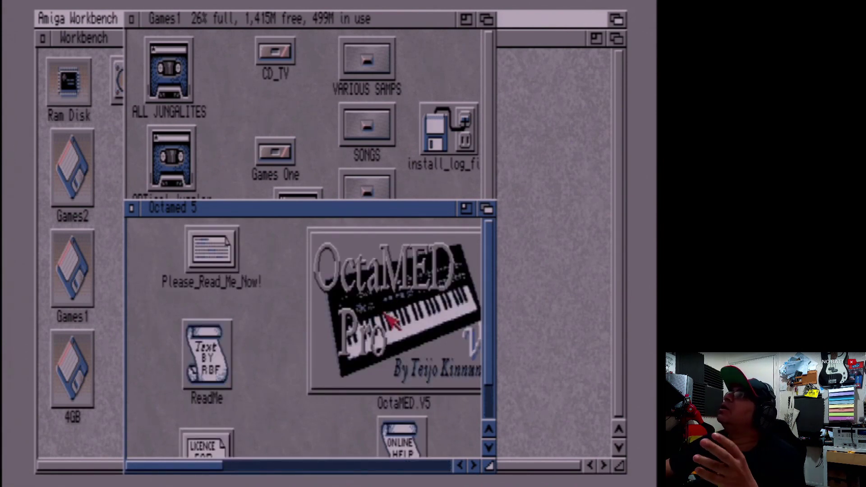
pyautogui.doubleClick(391, 321)
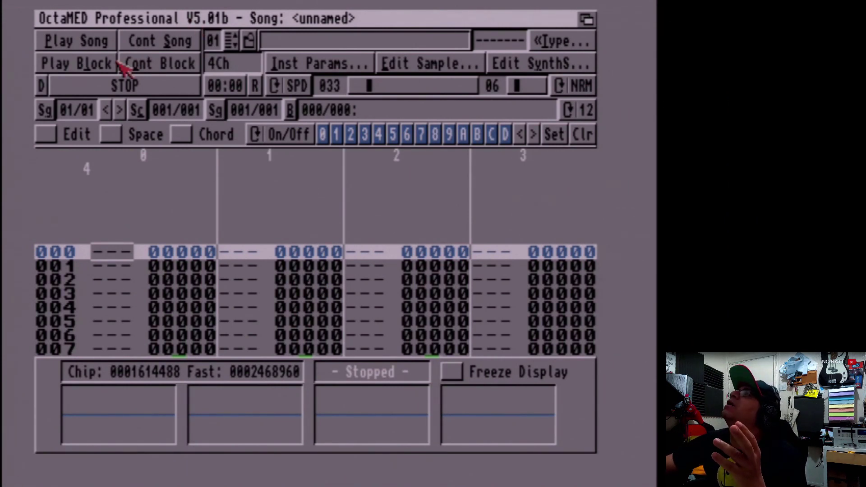
# Look over the available project, display, song, block, track, instrument and edit commands.
pyautogui.rightClick(314, 241)
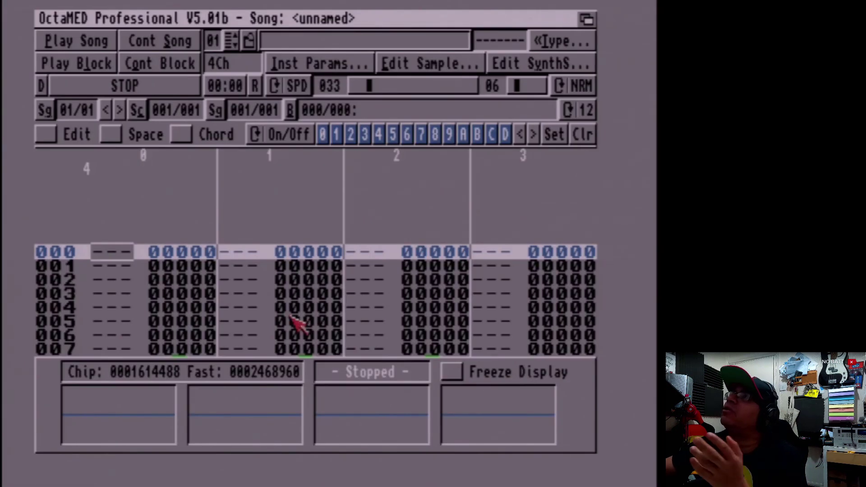
pyautogui.rightClick(92, 18)
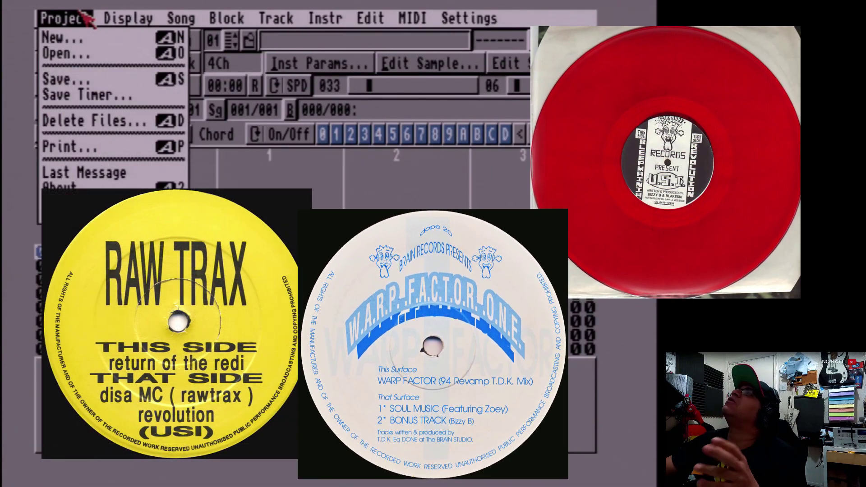
pyautogui.rightClick(89, 20)
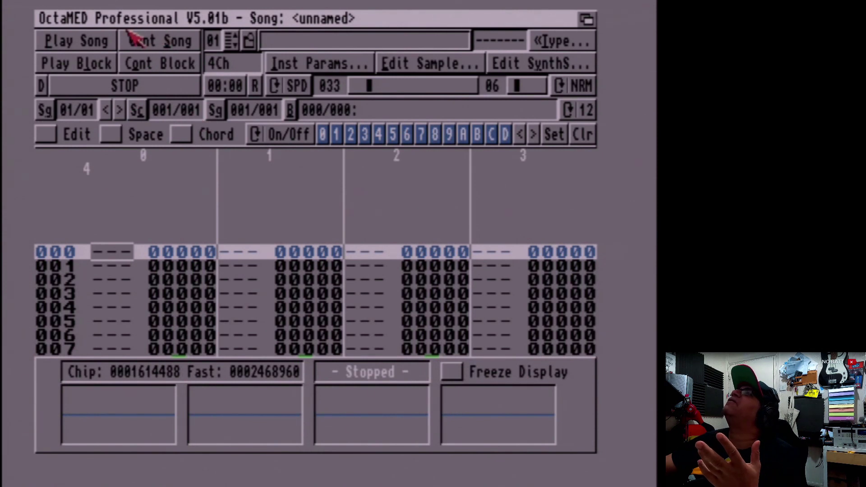
pyautogui.rightClick(249, 16)
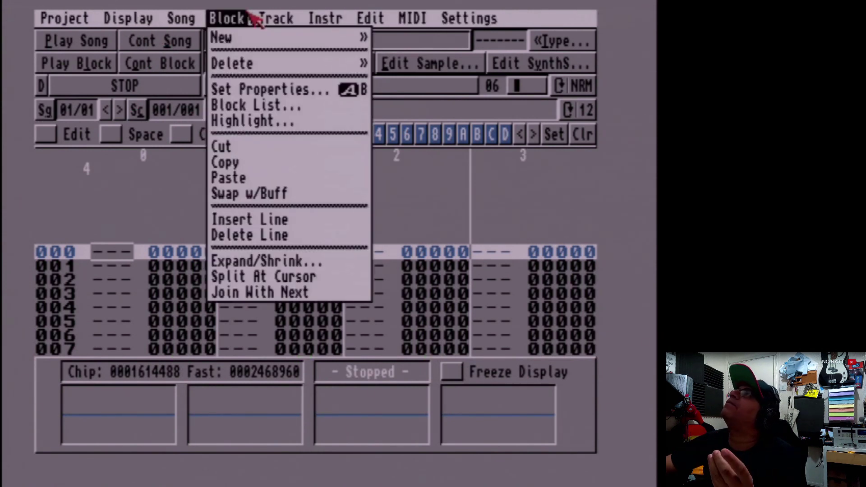
pyautogui.moveTo(276, 17)
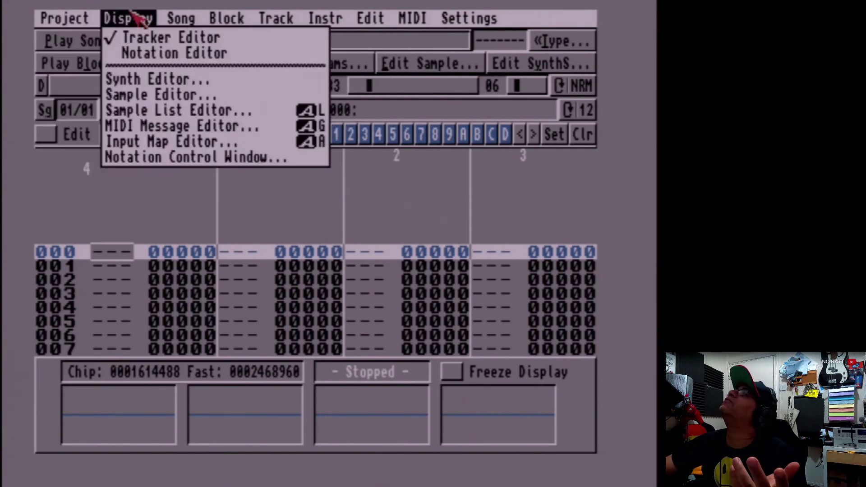
pyautogui.moveTo(200, 16)
pyautogui.moveTo(235, 16)
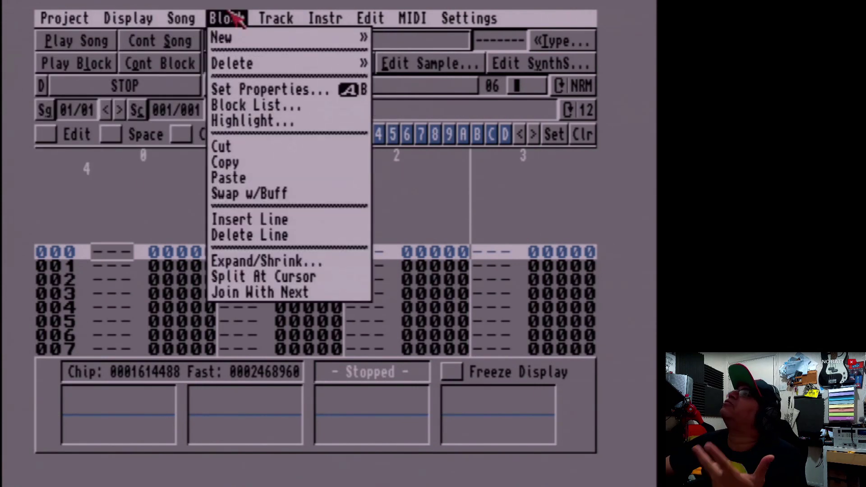
pyautogui.moveTo(347, 19)
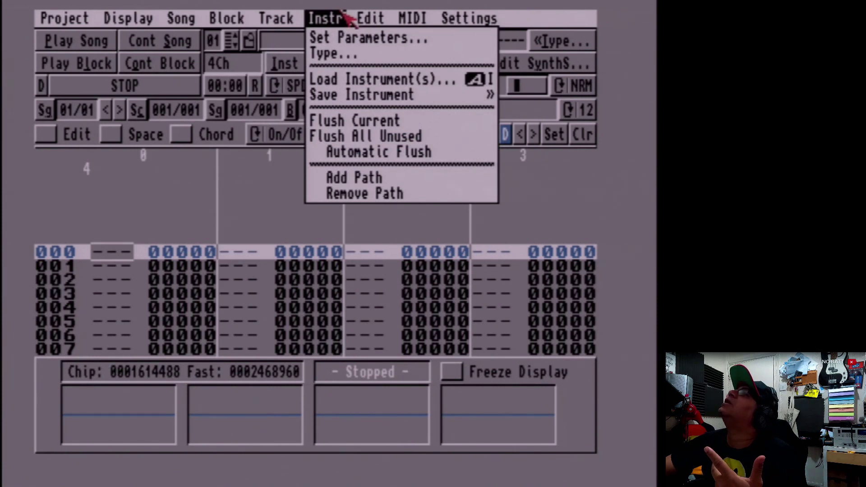
pyautogui.moveTo(380, 17)
pyautogui.rightClick(213, 13)
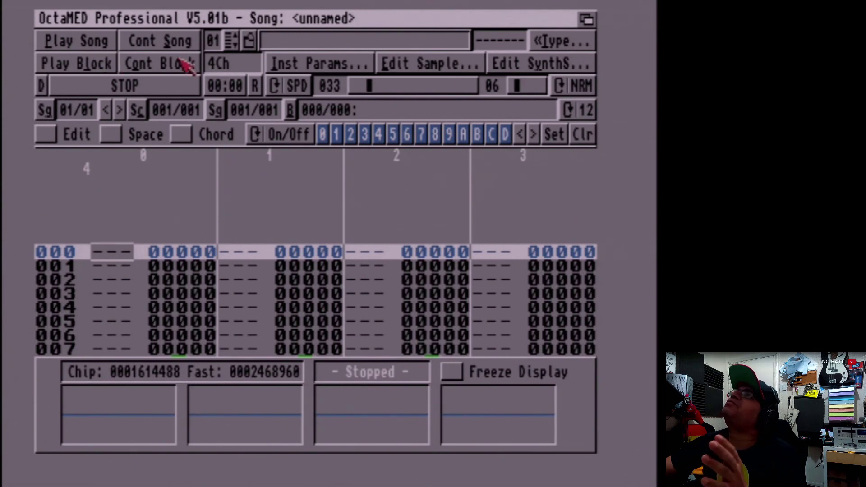
# Play the empty song, play the current block, and stop playback.
pyautogui.click(97, 42)
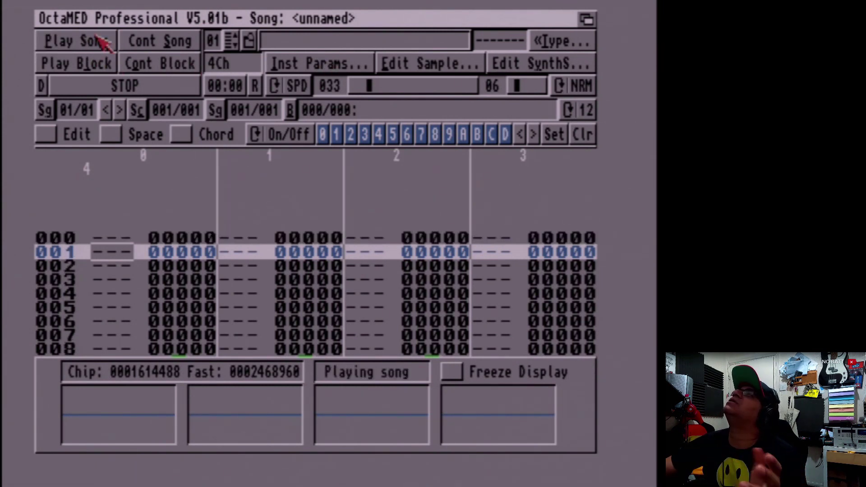
pyautogui.click(116, 82)
pyautogui.press('Alt_R')
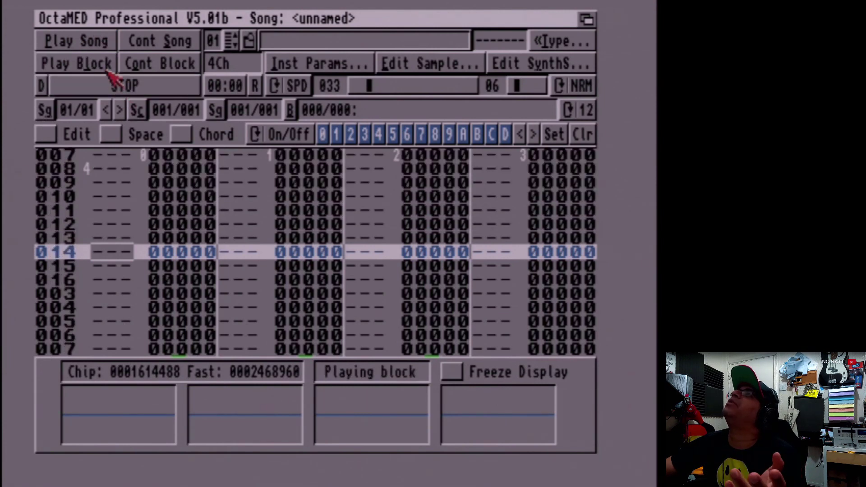
pyautogui.click(122, 93)
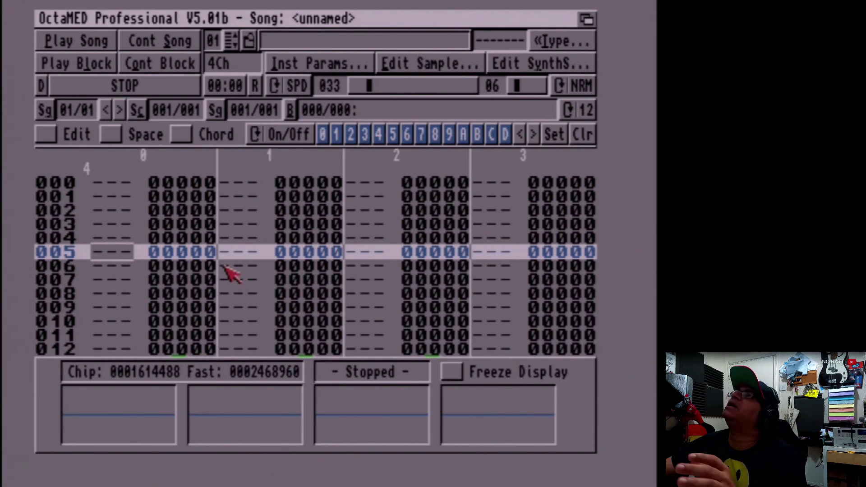
# Turn on edit mode and enter the note F-3 on line 000 of track 0.
pyautogui.click(113, 196)
pyautogui.click(46, 134)
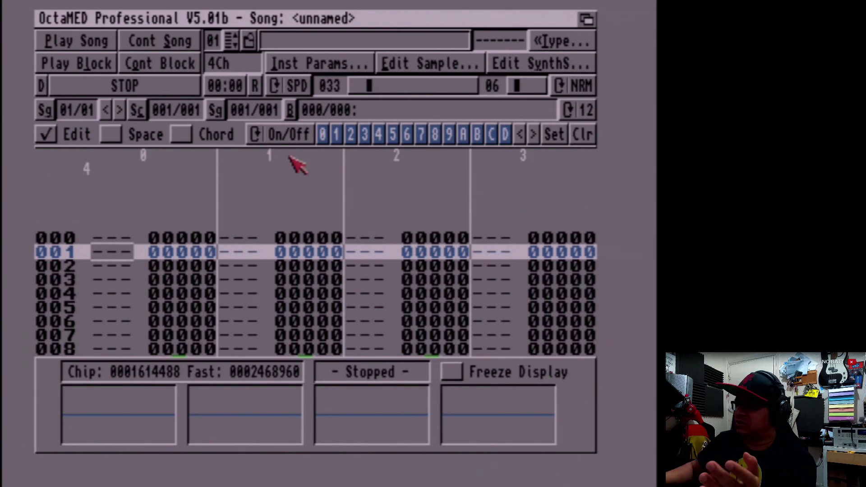
pyautogui.press('Up')
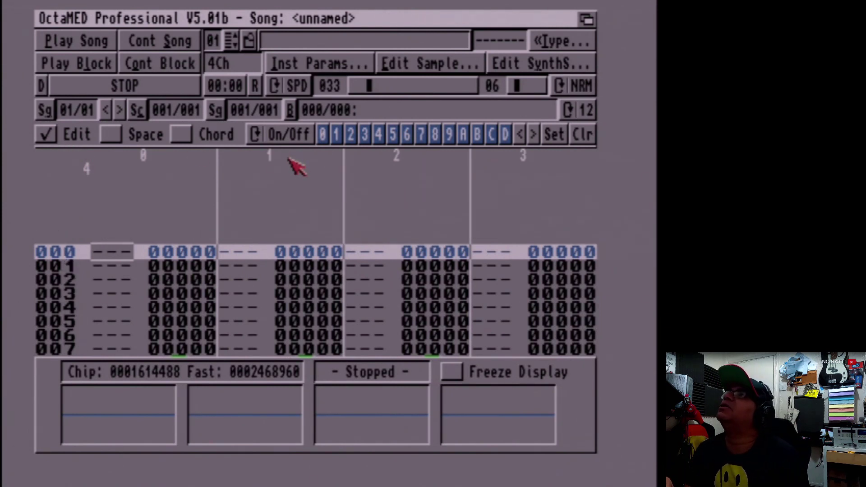
pyautogui.press('r')
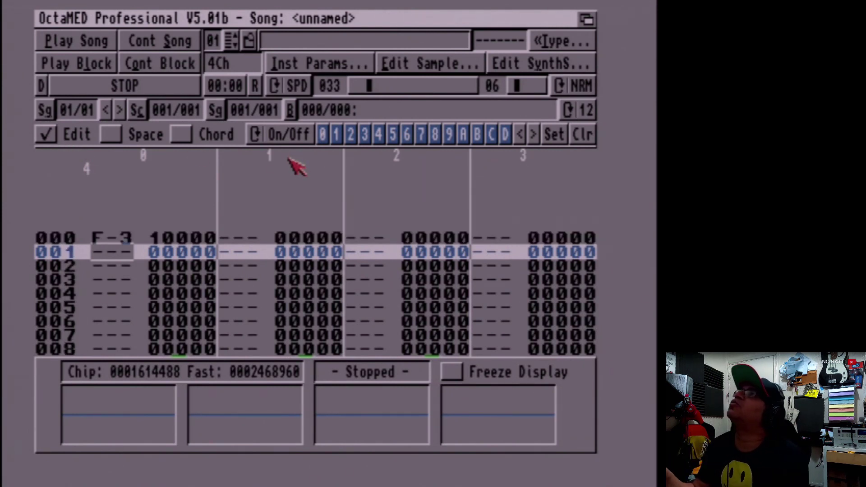
# Enter the notes C-3, C-3, A-2, A-2, A-2, C-3 and A-2 on lines 002 to 008 of track 0.
pyautogui.press('Down')
pyautogui.press('q')
pyautogui.press('q')
pyautogui.press('n')
pyautogui.press('n')
pyautogui.press('n')
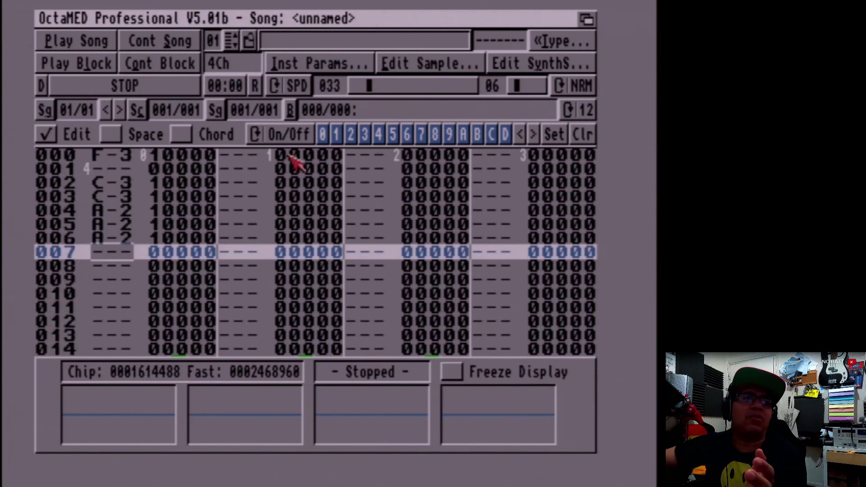
pyautogui.press('q')
pyautogui.press('n')
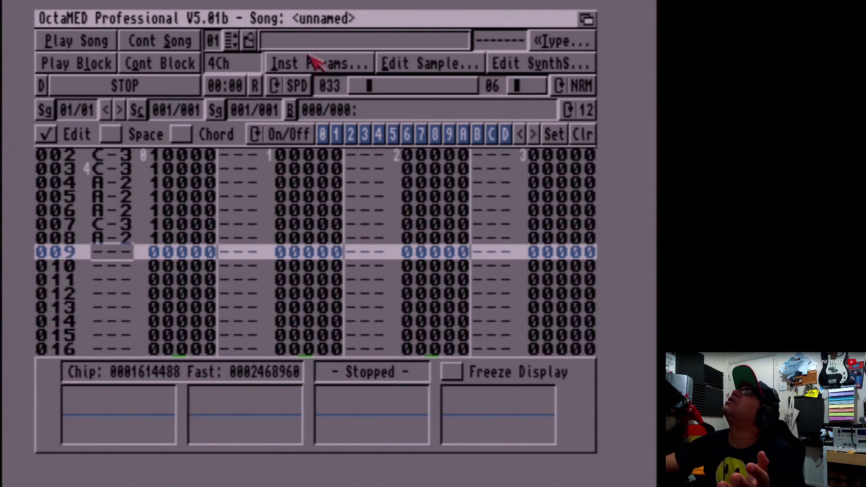
# Inspect the Instrument Parameters of instrument 01 and the Sample Editor, closing each window.
pyautogui.click(315, 65)
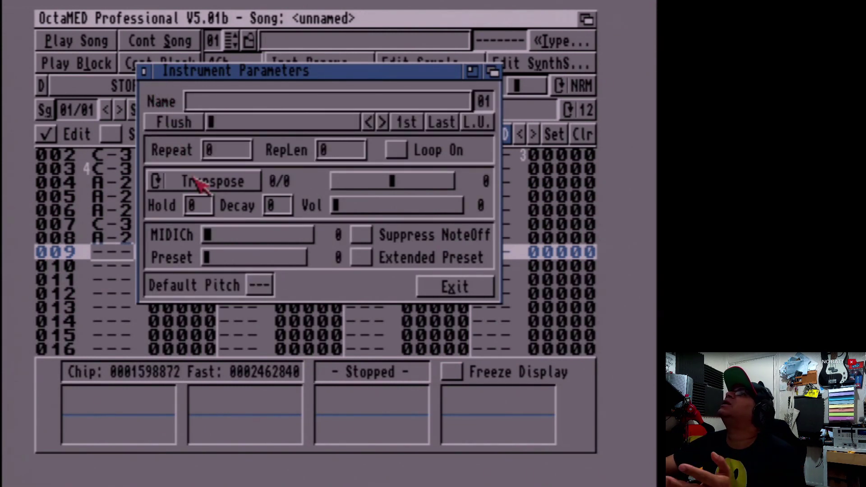
pyautogui.click(238, 184)
pyautogui.click(239, 184)
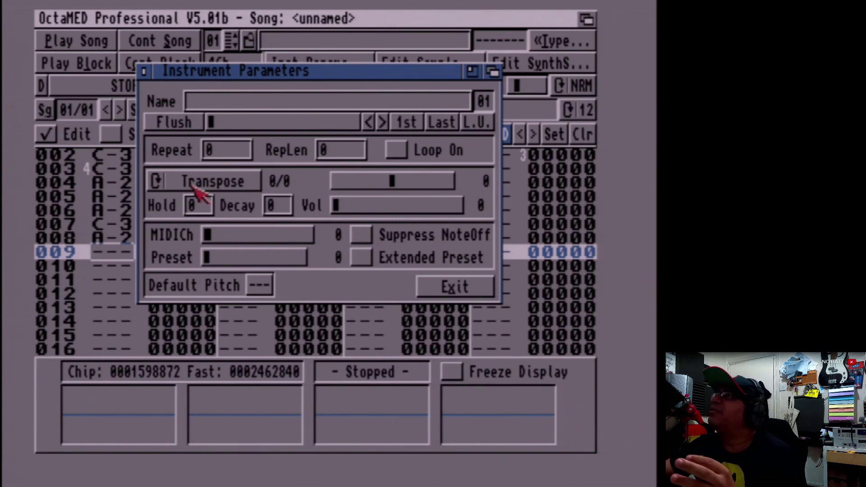
pyautogui.click(143, 72)
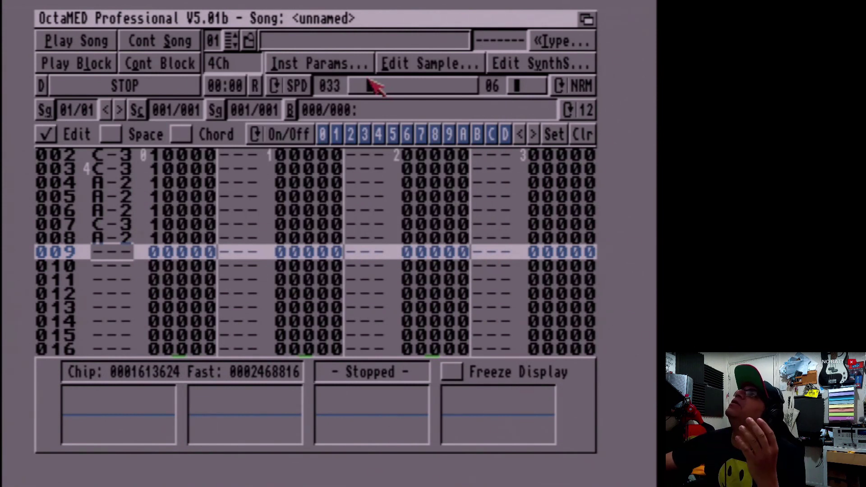
pyautogui.click(409, 64)
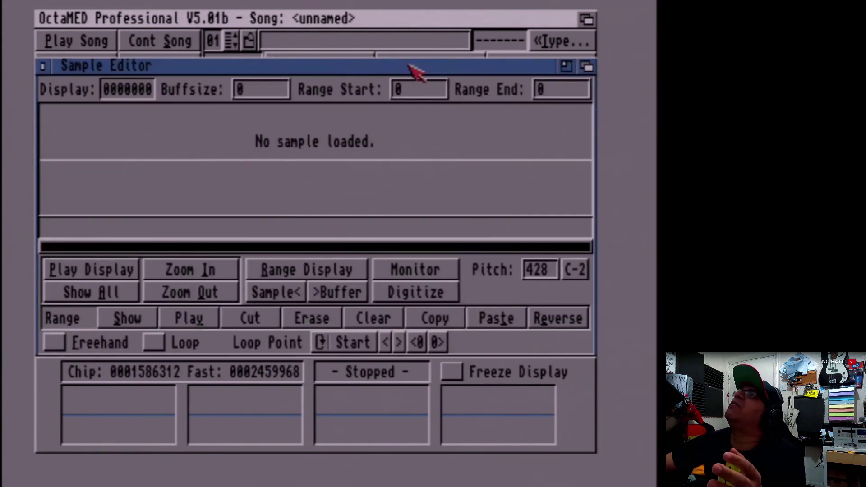
pyautogui.click(45, 68)
# Start loading an instrument and browse to the SOUND LIBRARY drawer on the Games1 volume.
pyautogui.rightClick(271, 18)
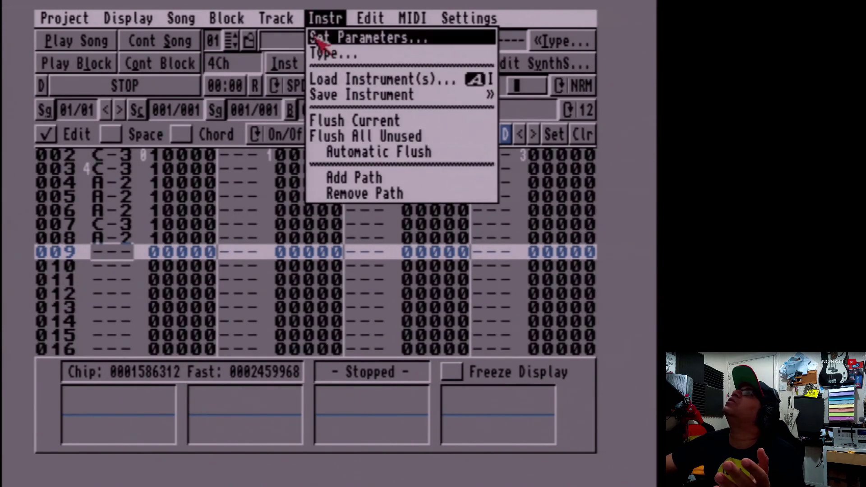
pyautogui.rightClick(321, 87)
pyautogui.click(166, 306)
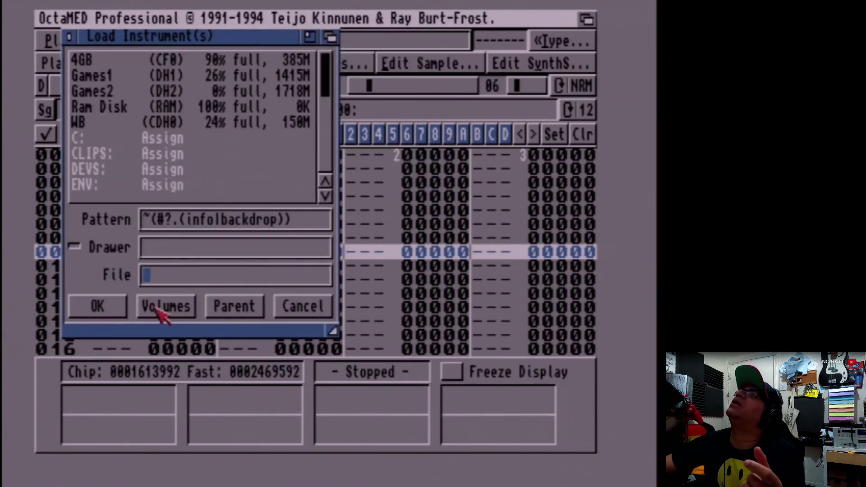
pyautogui.click(161, 76)
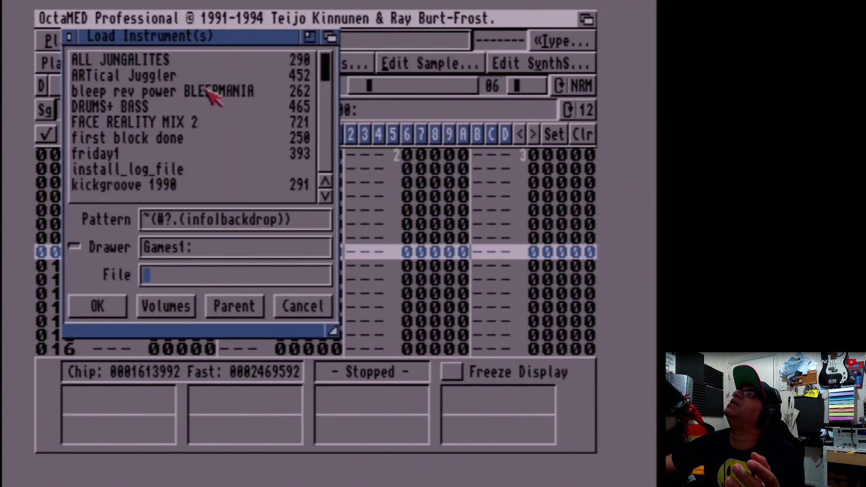
pyautogui.moveTo(325, 77); pyautogui.dragTo(328, 164)
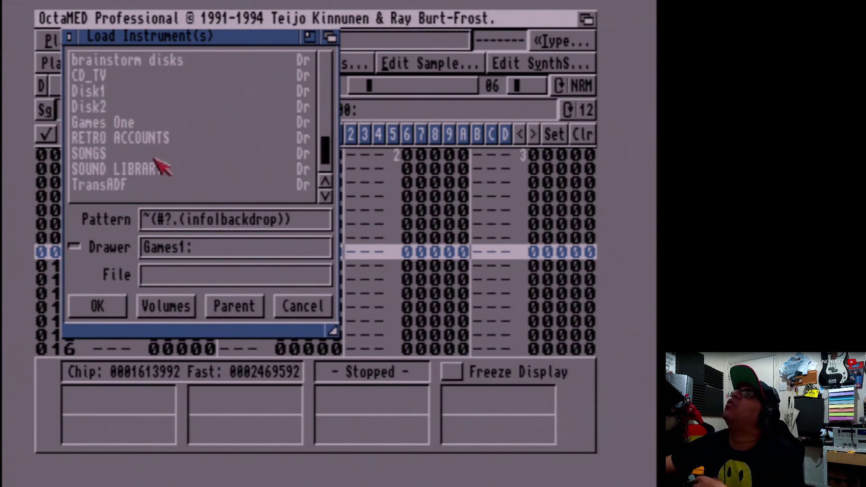
pyautogui.click(162, 169)
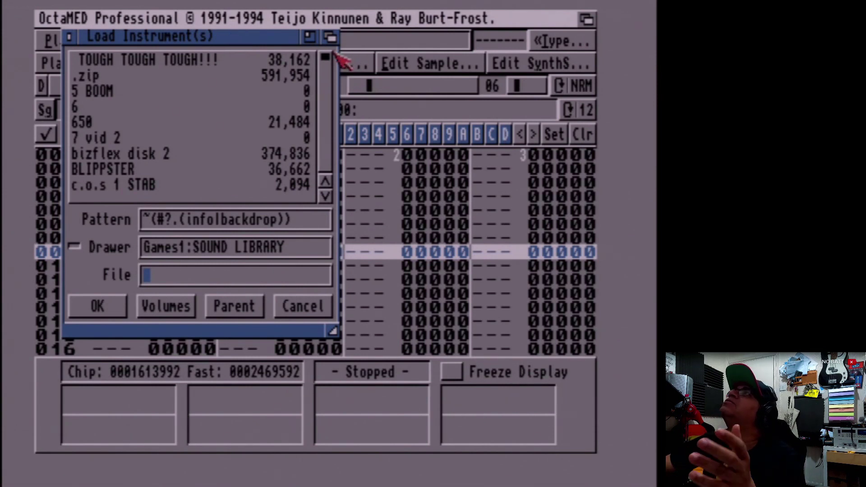
# Browse the SOUND LIBRARY drawers and open AMIGA SAMPLES.
pyautogui.moveTo(327, 60); pyautogui.dragTo(328, 97)
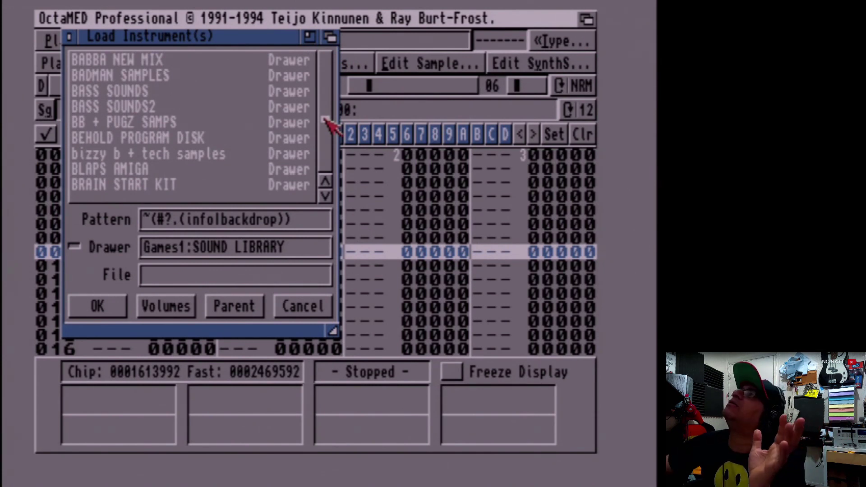
pyautogui.click(323, 116)
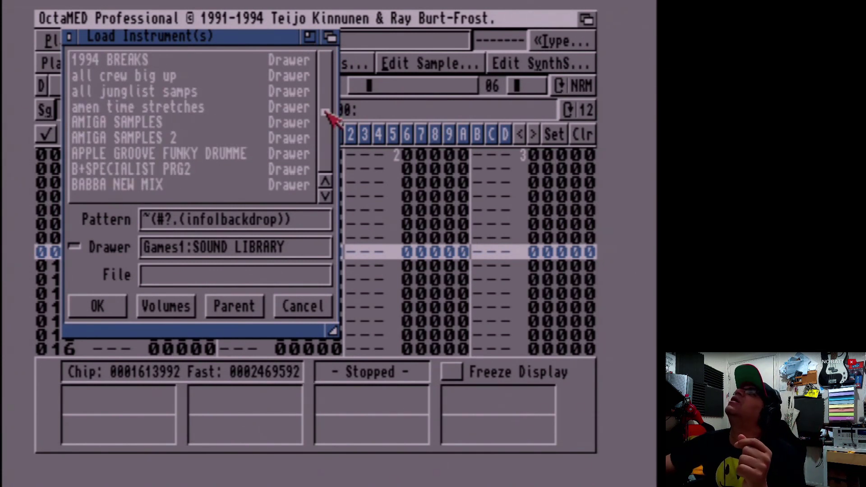
pyautogui.click(108, 122)
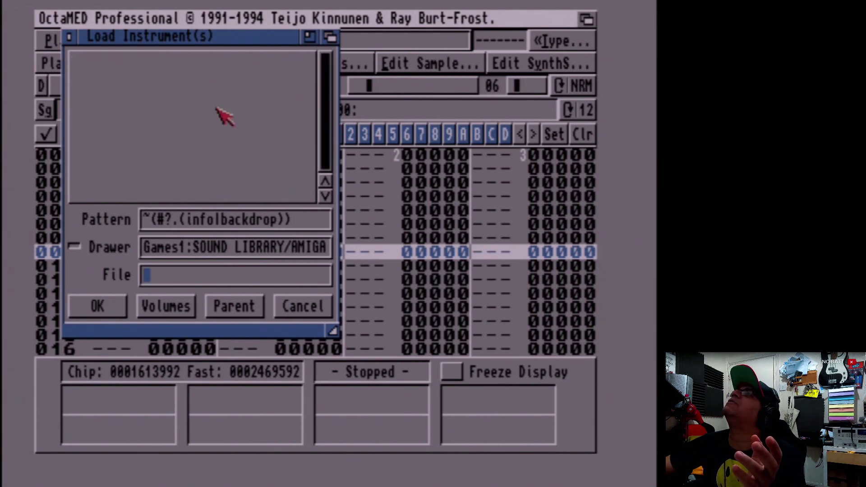
# Return to Games1:SOUND LIBRARY and load the sample AMEN ORIGINAL into instrument 01.
pyautogui.click(193, 309)
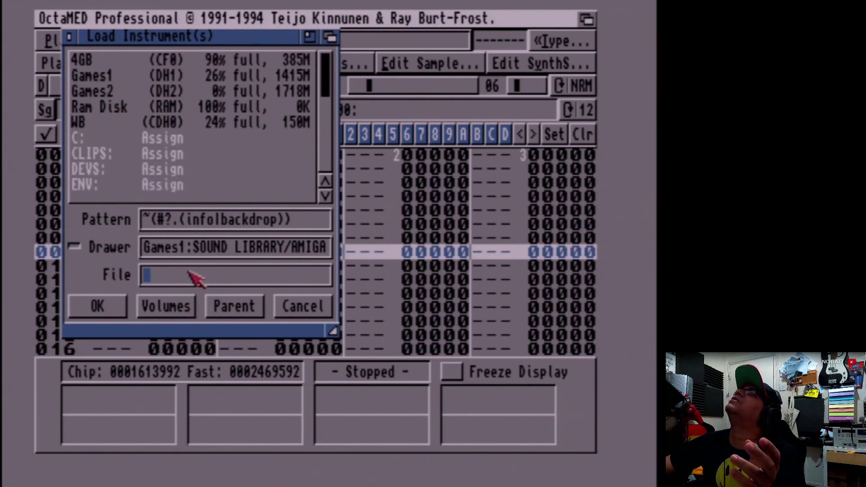
pyautogui.click(299, 93)
pyautogui.moveTo(329, 74); pyautogui.dragTo(328, 172)
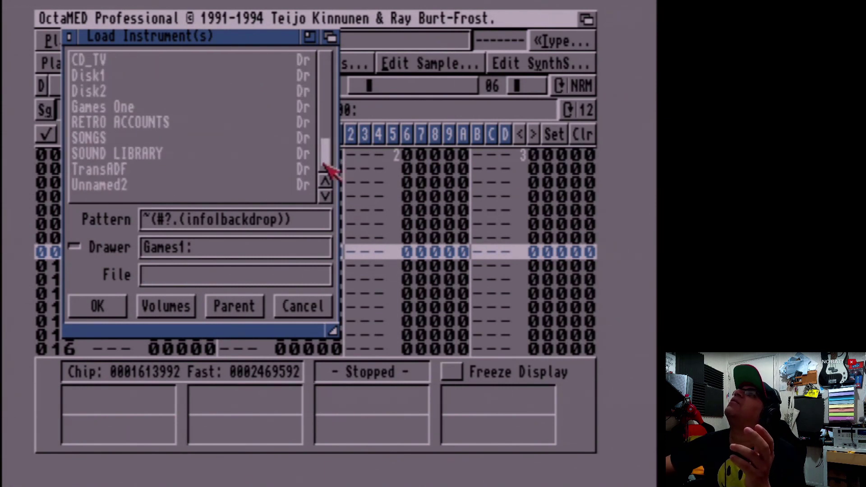
pyautogui.click(286, 154)
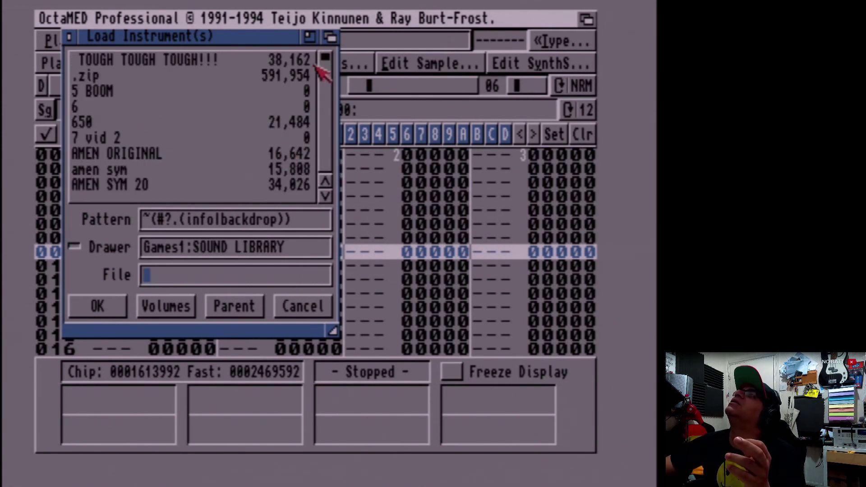
pyautogui.click(140, 160)
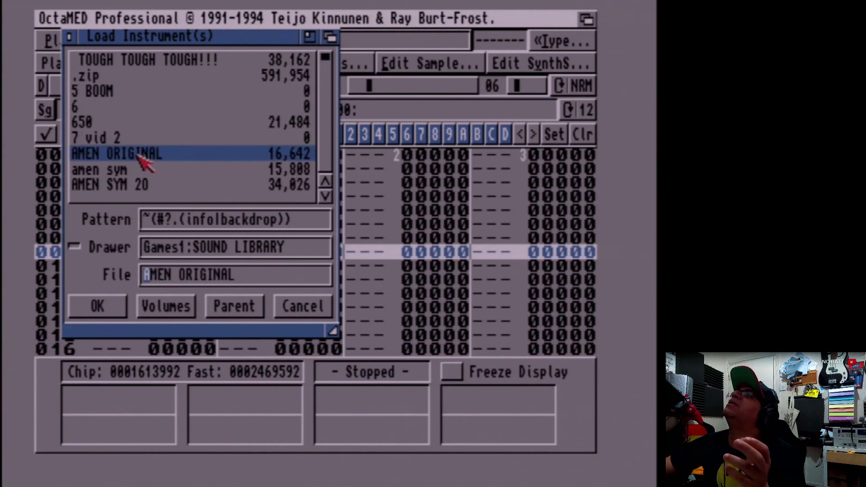
pyautogui.click(104, 307)
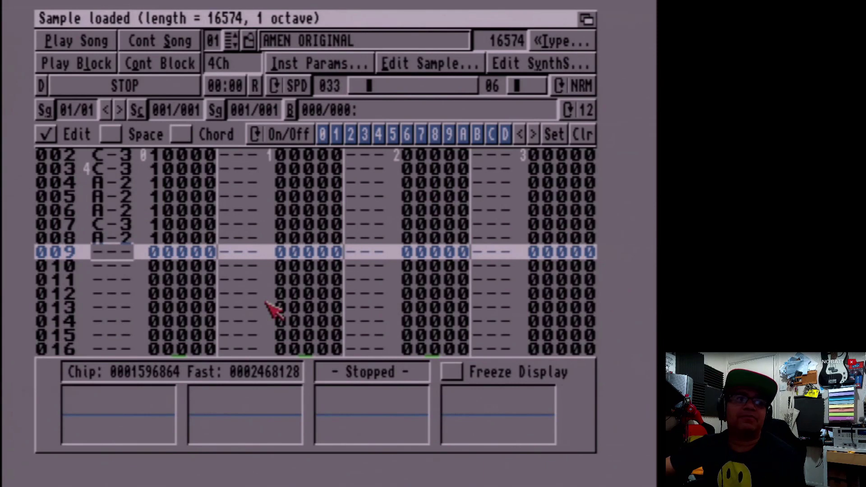
# Enter the note B-2 with instrument 01 on lines 009 to 012 of track 0.
pyautogui.press('y')
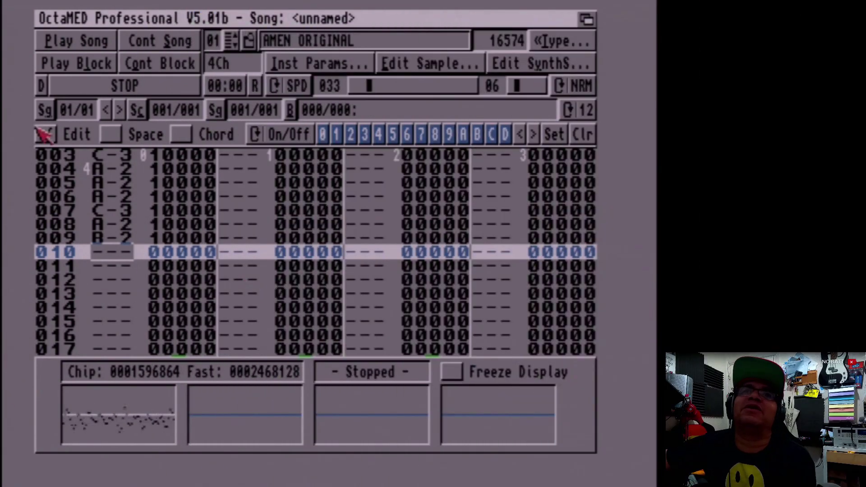
pyautogui.click(38, 130)
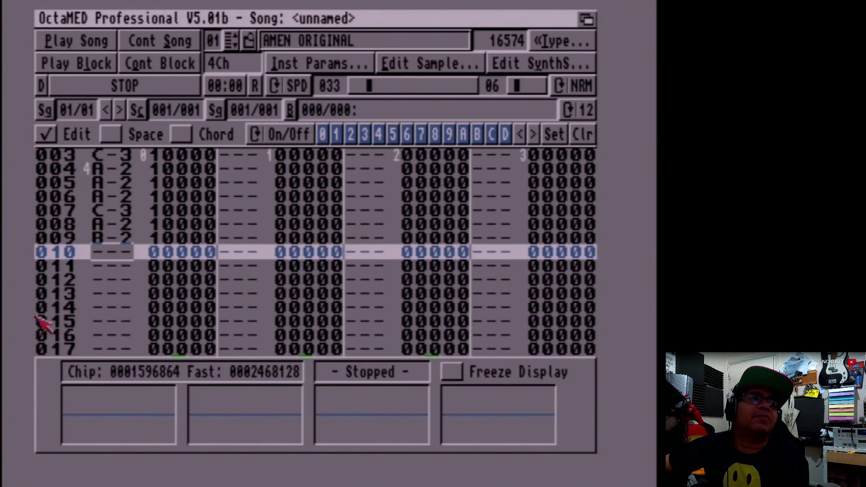
pyautogui.press('m')
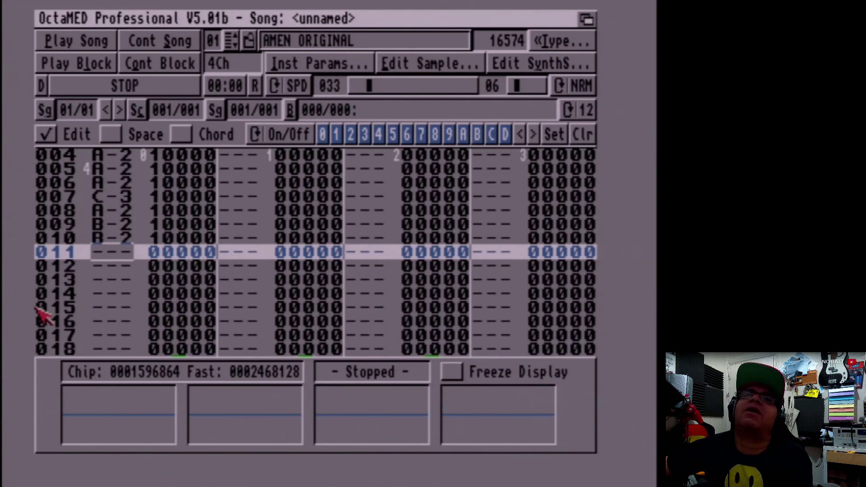
pyautogui.press('m')
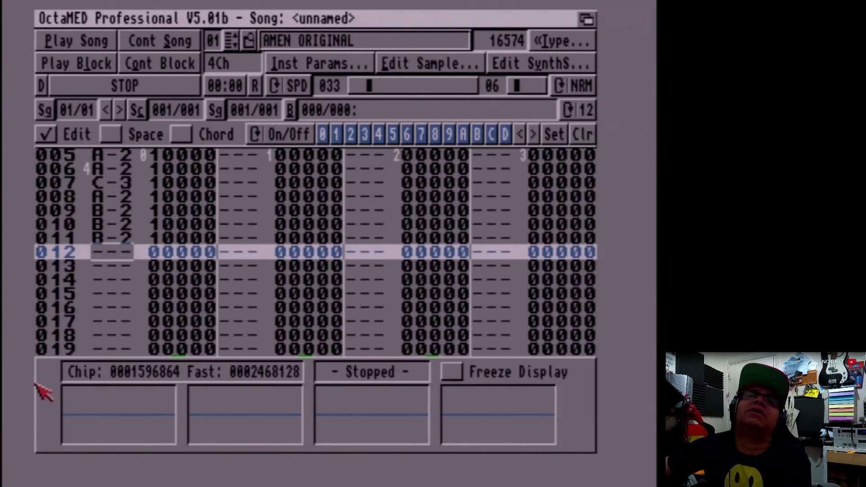
pyautogui.press('m')
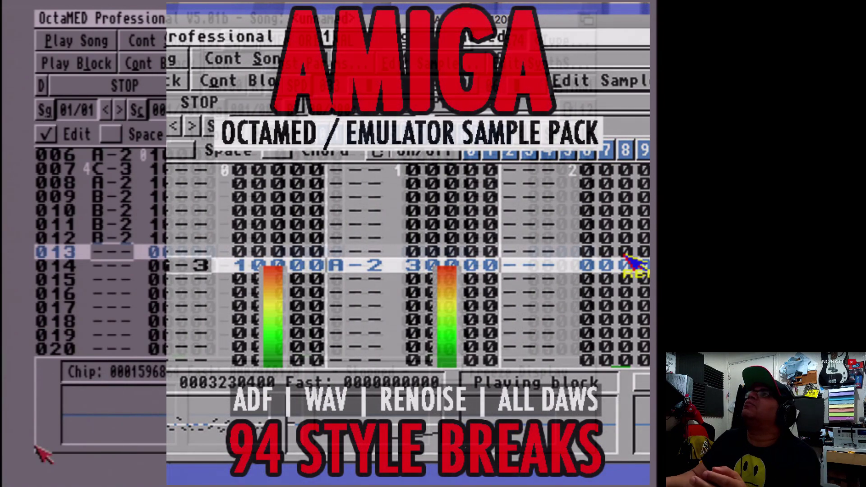
# Delete all notes on lines 000 to 012 of track 0 and turn off edit mode.
pyautogui.press('Up')
pyautogui.press('Up')
pyautogui.press('Up')
pyautogui.press('Up')
pyautogui.press('Up')
pyautogui.press('Up')
pyautogui.press('Up')
pyautogui.press('Up')
pyautogui.press('Up')
pyautogui.press('Up')
pyautogui.press('Up')
pyautogui.press('Up')
pyautogui.press('Up')
pyautogui.press('Delete')
pyautogui.press('Delete')
pyautogui.press('Delete')
pyautogui.press('Delete')
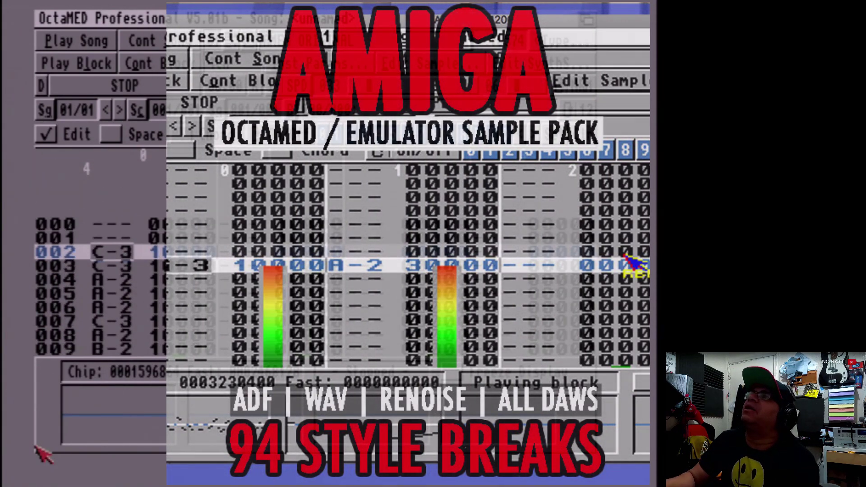
pyautogui.press('Delete')
pyautogui.press('Delete')
pyautogui.press('Delete')
pyautogui.press('Delete')
pyautogui.press('Delete')
pyautogui.press('Delete')
pyautogui.press('Delete')
pyautogui.press('Delete')
pyautogui.press('Delete')
pyautogui.press('Escape')
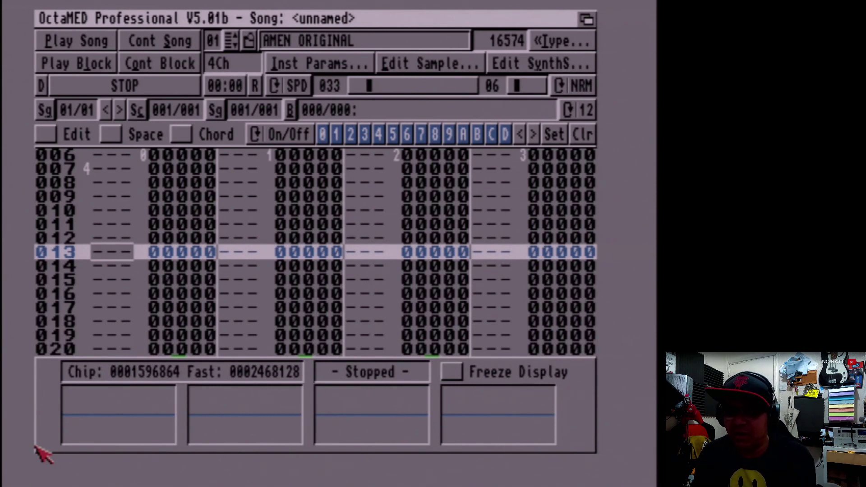
# Audition the AMEN ORIGINAL sample and switch to the empty instrument slot 02.
pyautogui.press('z')
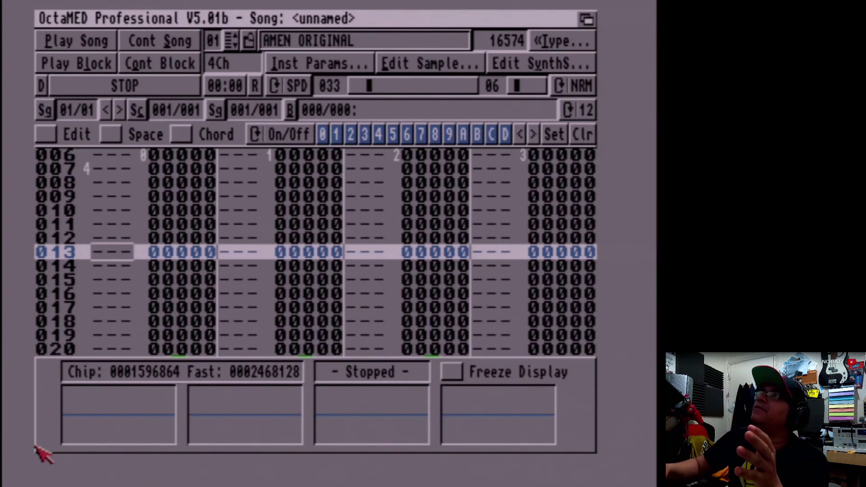
pyautogui.hotkey('shift', 'Right')
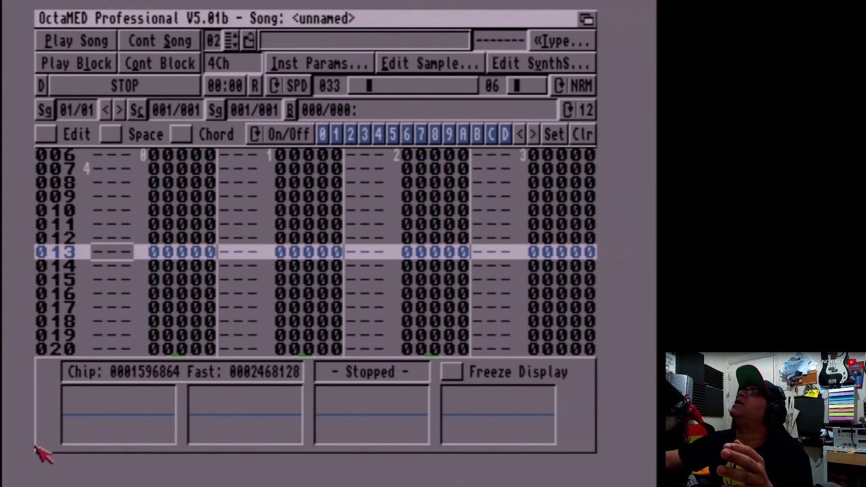
pyautogui.rightClick(277, 17)
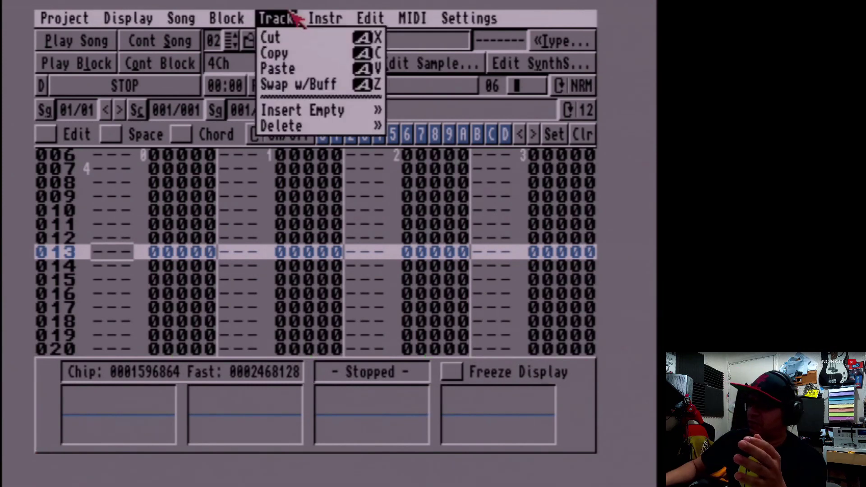
pyautogui.hotkey('shift', 'Left')
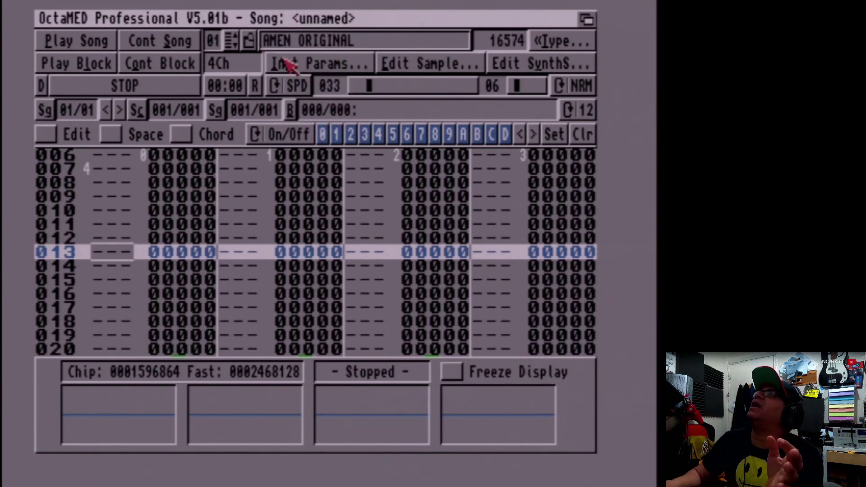
pyautogui.hotkey('shift', 'Right')
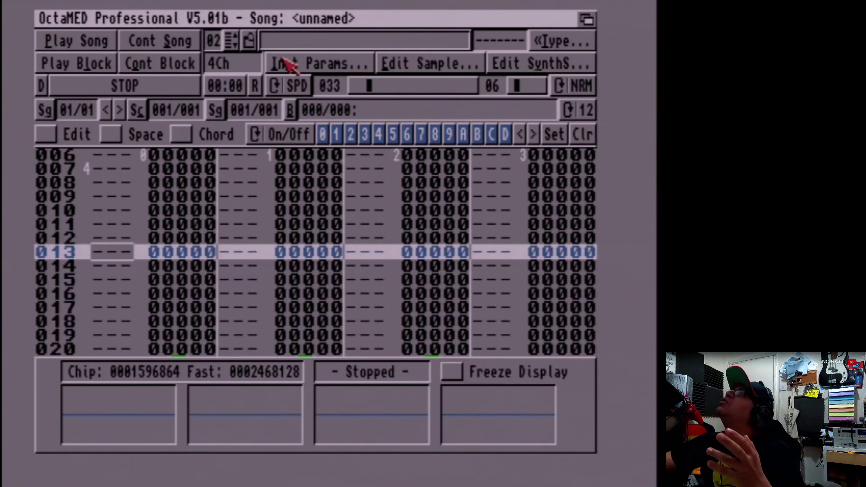
# Load the sample CYBRESTAB from the INSTRUMENTS drawer of SOUND LIBRARY into instrument 02.
pyautogui.rightClick(301, 16)
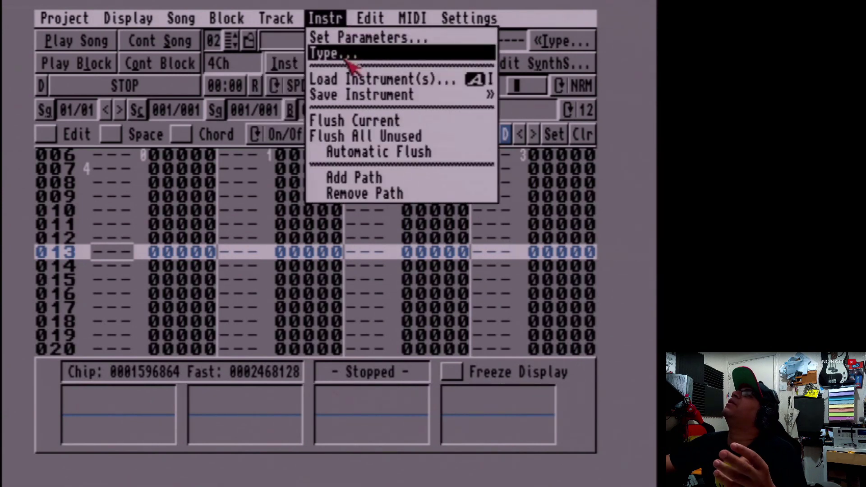
pyautogui.rightClick(358, 77)
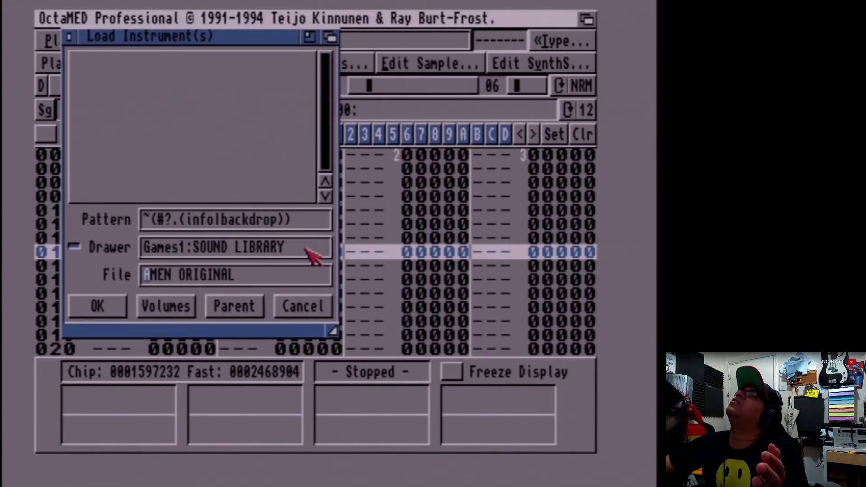
pyautogui.moveTo(334, 126); pyautogui.dragTo(336, 152)
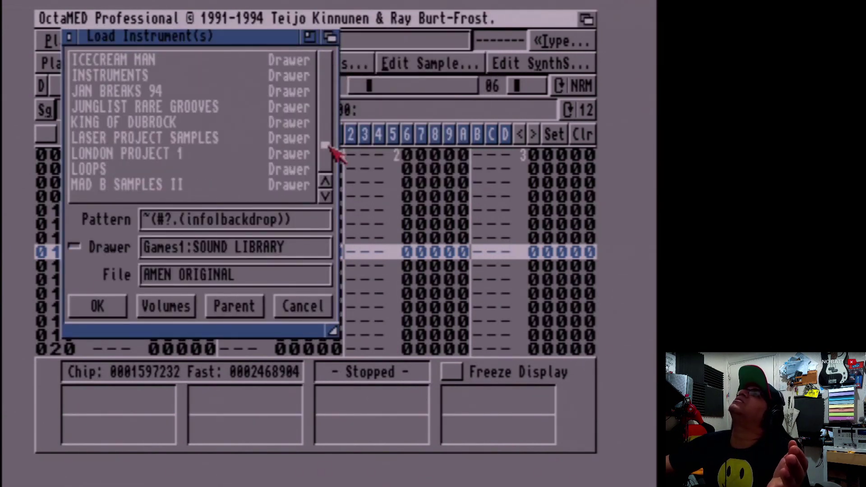
pyautogui.click(158, 75)
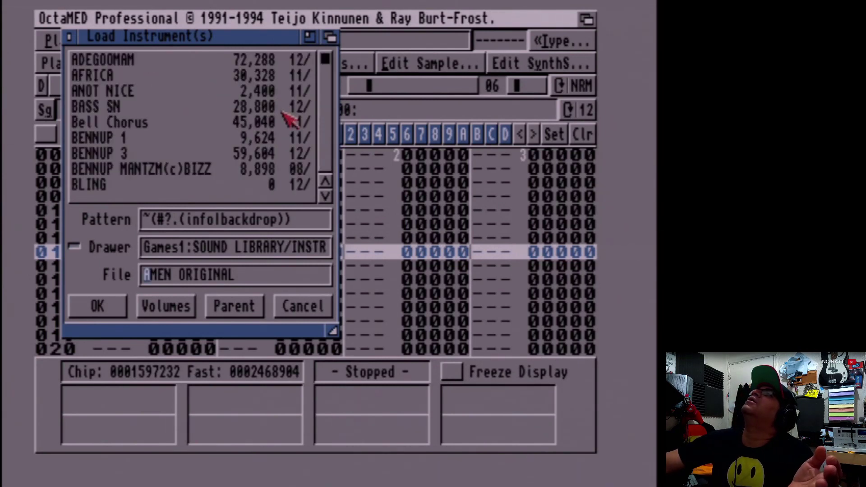
pyautogui.moveTo(328, 197); pyautogui.dragTo(329, 199)
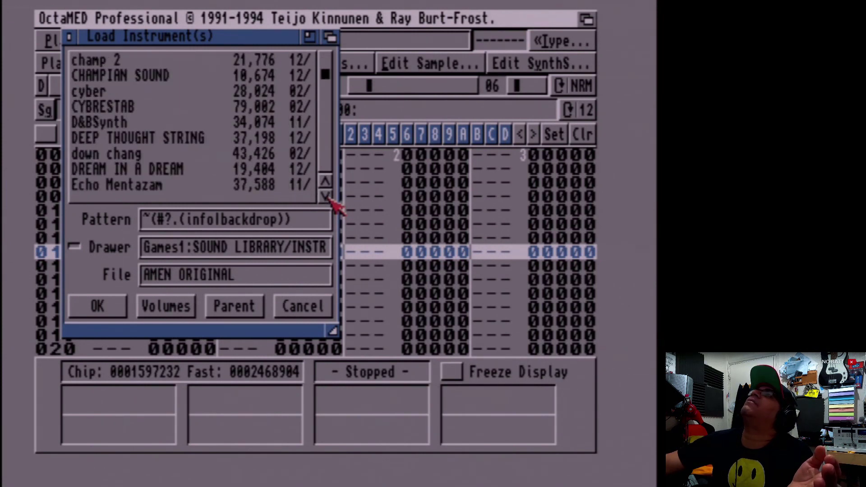
pyautogui.click(108, 108)
pyautogui.click(109, 314)
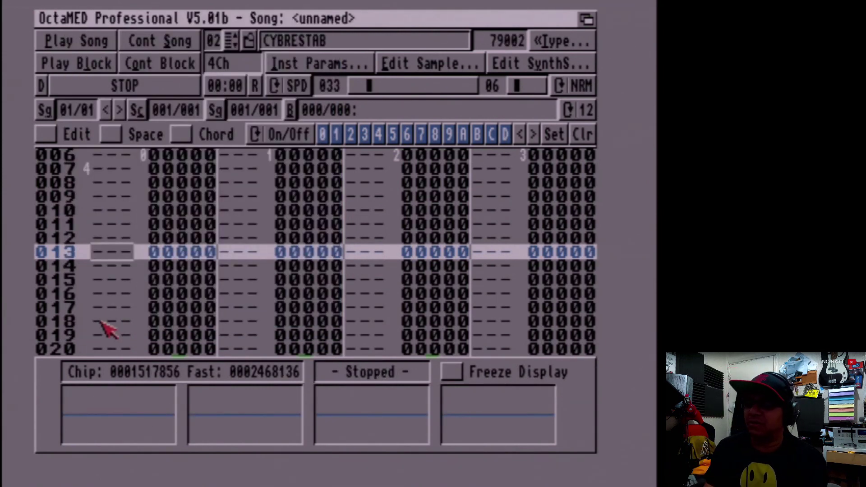
# Audition the CYBRESTAB sample several times and move the cursor to the instrument column of track 0.
pyautogui.press('z')
pyautogui.press('z')
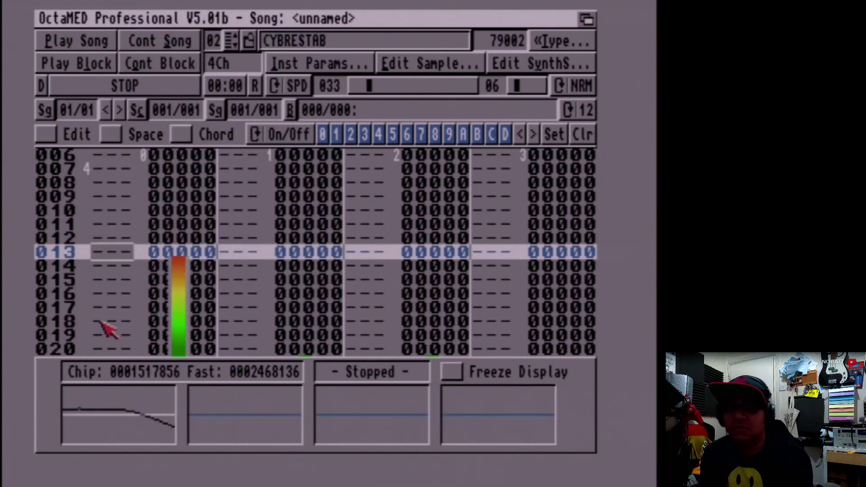
pyautogui.press('z')
pyautogui.press('z')
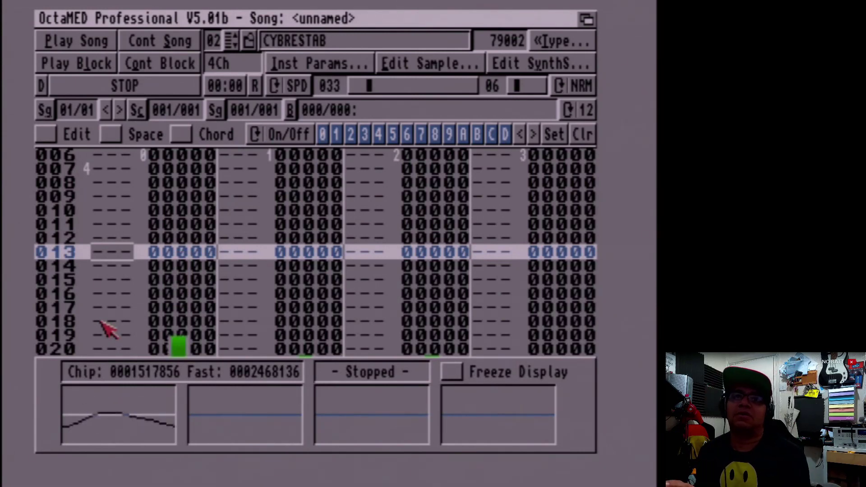
pyautogui.press('z')
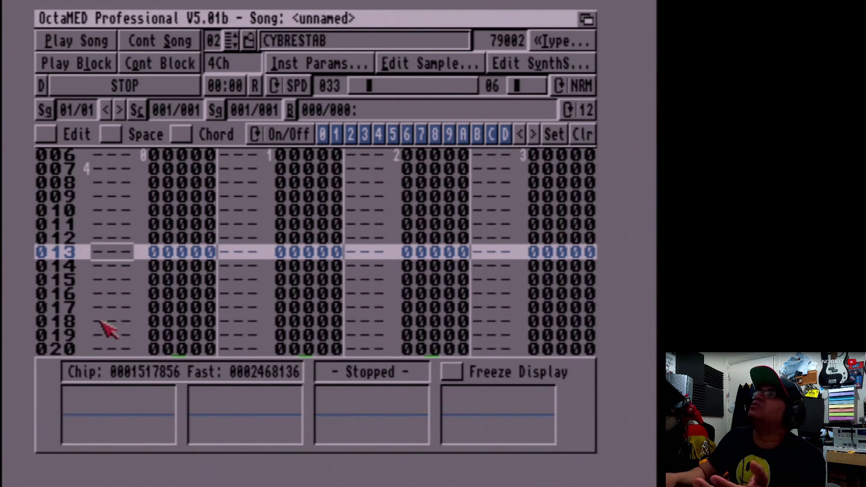
pyautogui.press('Right')
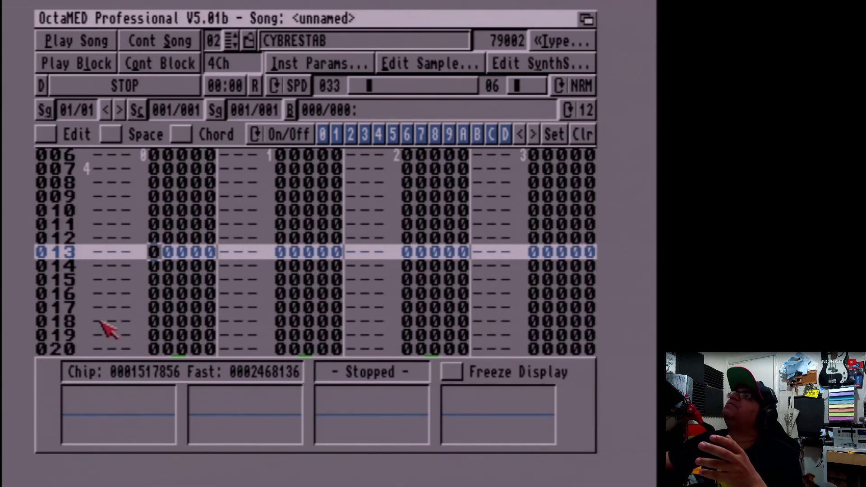
# Move the cursor to the note column of track 0 and step through the block to examine its line layout.
pyautogui.click(123, 250)
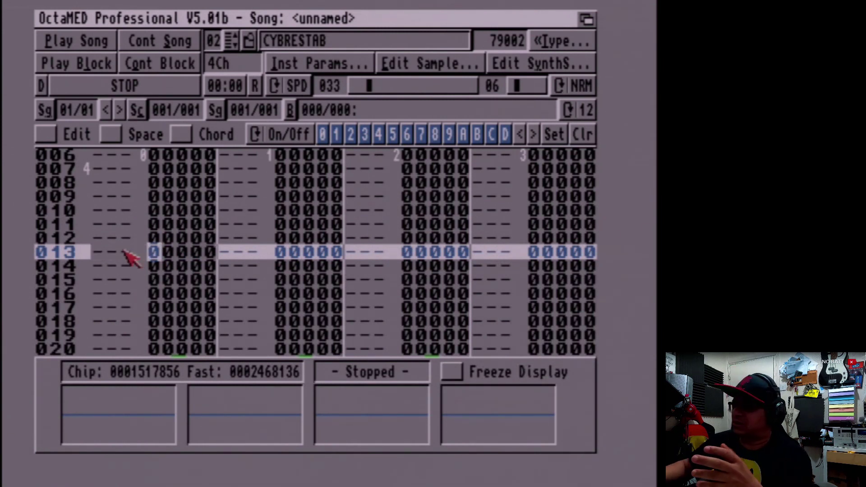
pyautogui.click(136, 251)
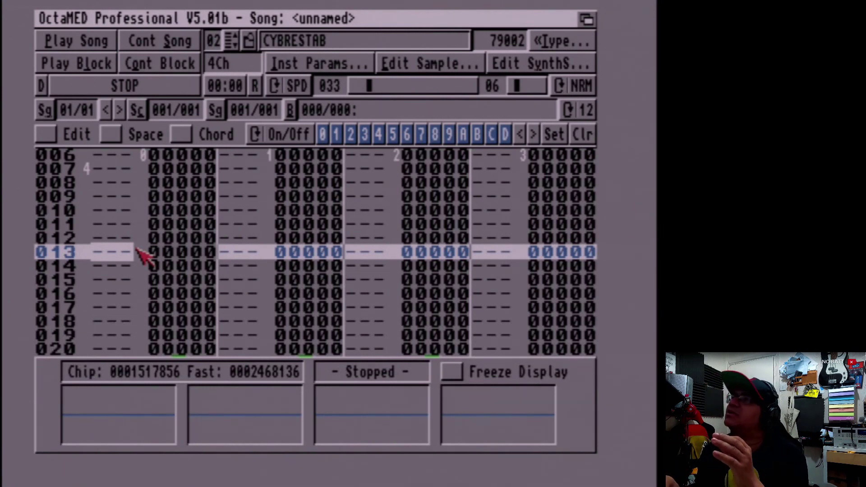
pyautogui.press('Up')
pyautogui.press('Up')
pyautogui.press('Up')
pyautogui.press('Up')
pyautogui.press('Up')
pyautogui.press('Up')
pyautogui.press('Up')
pyautogui.press('Up')
pyautogui.press('Up')
pyautogui.press('Up')
pyautogui.press('Up')
pyautogui.press('Up')
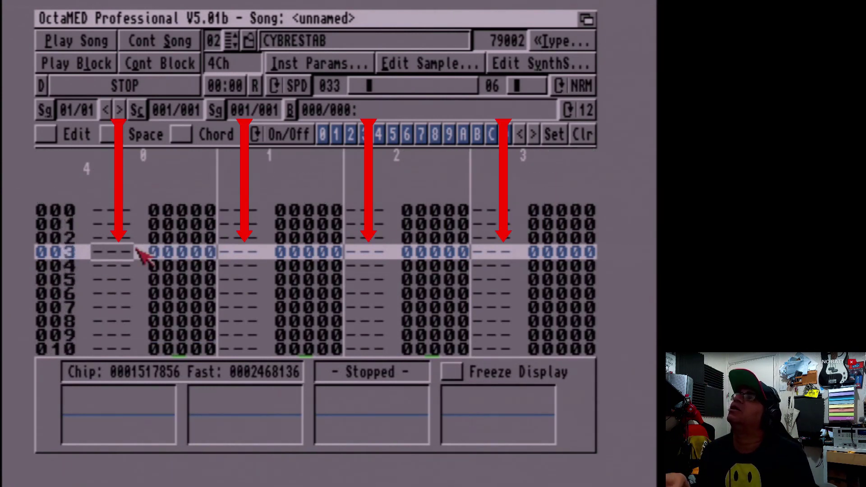
pyautogui.press('Down')
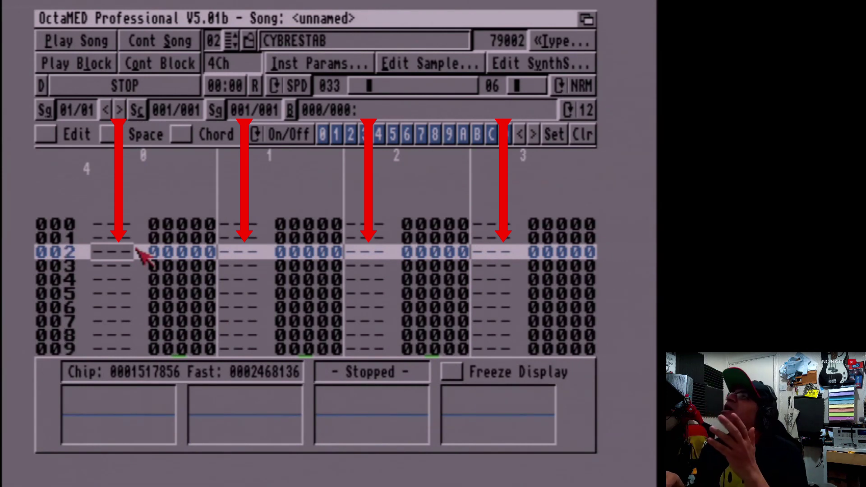
pyautogui.press('Down')
pyautogui.press('Down')
pyautogui.press('Down')
pyautogui.press('Down')
pyautogui.press('Down')
pyautogui.press('Down')
pyautogui.press('Down')
pyautogui.press('Down')
pyautogui.press('Down')
pyautogui.press('Down')
pyautogui.press('Down')
pyautogui.press('Down')
pyautogui.press('Down')
pyautogui.press('Down')
pyautogui.press('Down')
pyautogui.press('Down')
pyautogui.press('Down')
pyautogui.press('Down')
pyautogui.press('Down')
pyautogui.press('Down')
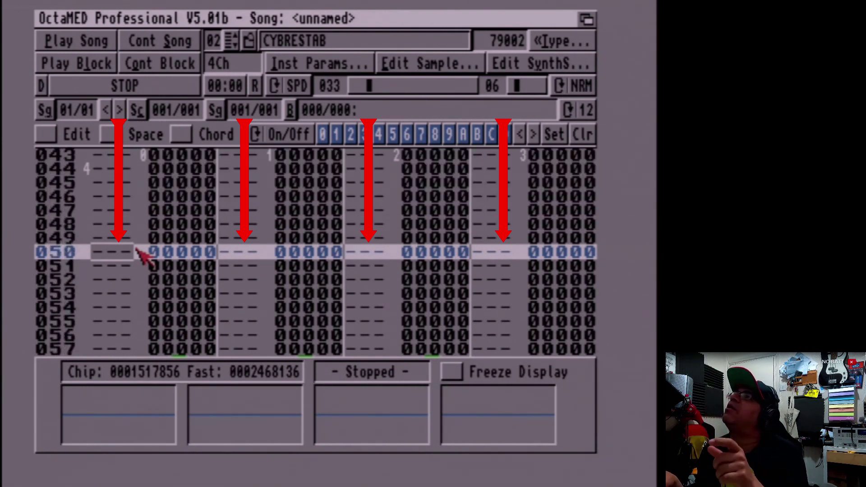
pyautogui.press('Down')
pyautogui.press('Down')
pyautogui.press('Down')
pyautogui.press('Down')
pyautogui.press('Down')
pyautogui.press('Down')
pyautogui.press('Down')
pyautogui.press('Down')
pyautogui.press('Down')
pyautogui.press('Down')
pyautogui.press('Down')
pyautogui.press('Down')
pyautogui.press('Down')
pyautogui.press('Down')
pyautogui.press('Down')
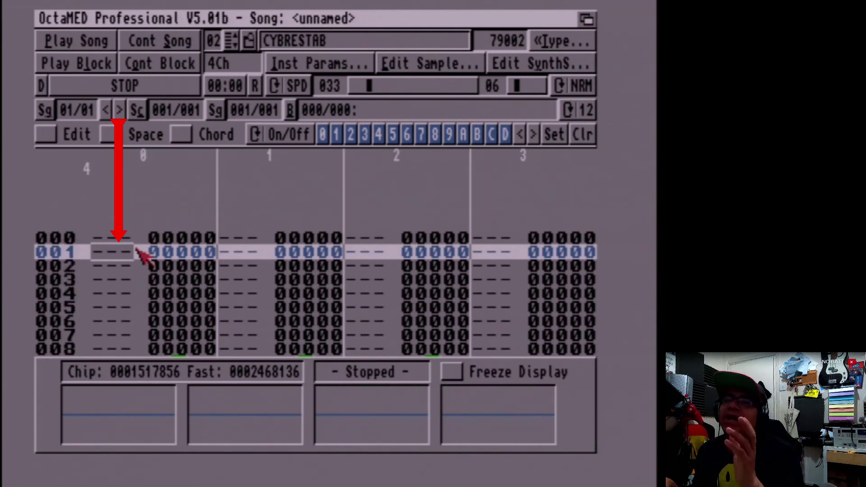
pyautogui.press('Down')
pyautogui.press('Down')
pyautogui.press('Down')
pyautogui.press('Down')
pyautogui.press('Down')
pyautogui.press('Down')
pyautogui.press('Down')
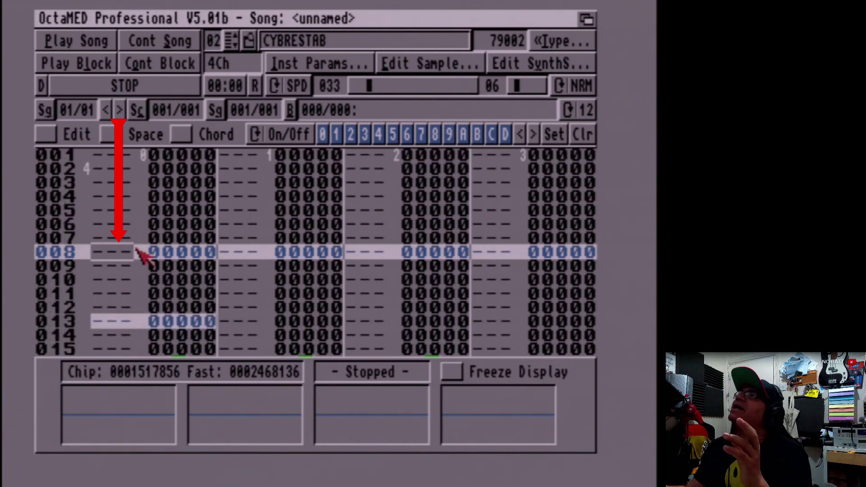
pyautogui.press('Up')
pyautogui.press('Up')
pyautogui.press('Up')
pyautogui.press('Up')
pyautogui.press('Up')
pyautogui.press('Up')
pyautogui.press('Up')
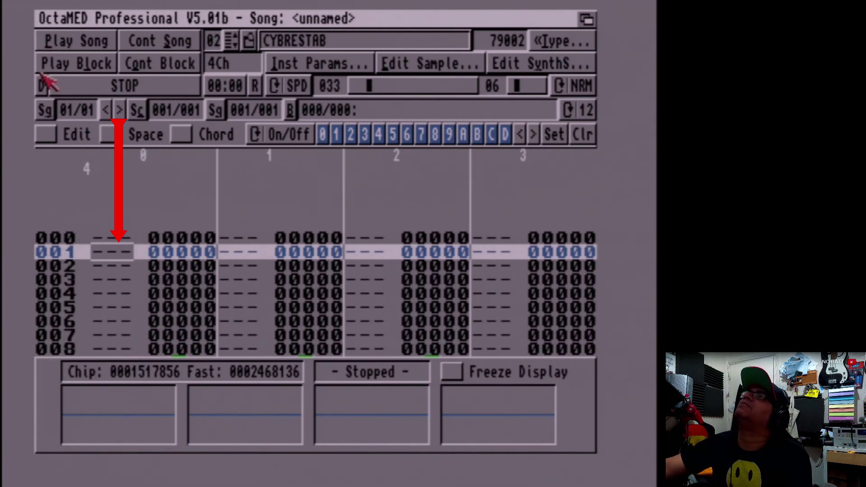
pyautogui.press('Down')
pyautogui.press('Down')
pyautogui.press('Down')
pyautogui.press('Down')
pyautogui.press('Down')
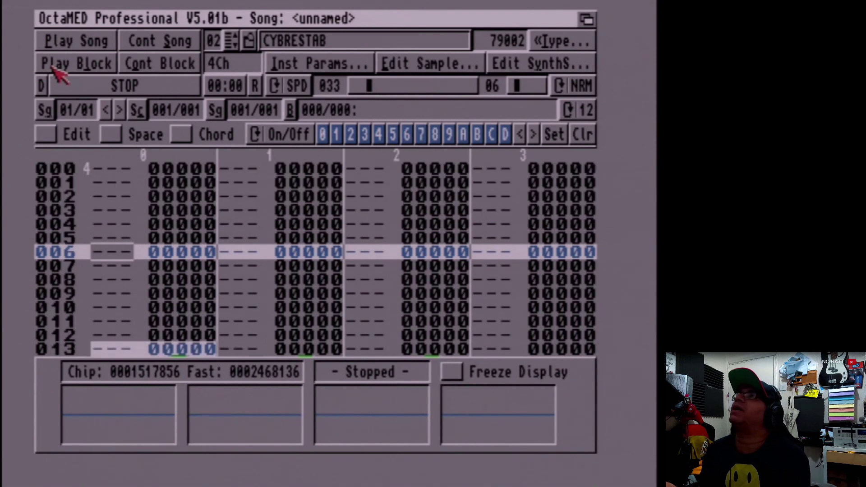
# Turn on edit mode and enter note G-3 with instrument 2, CYBRESTAB, on line 000 of track 0.
pyautogui.press('Up')
pyautogui.press('Up')
pyautogui.press('Up')
pyautogui.press('Up')
pyautogui.press('Up')
pyautogui.press('Up')
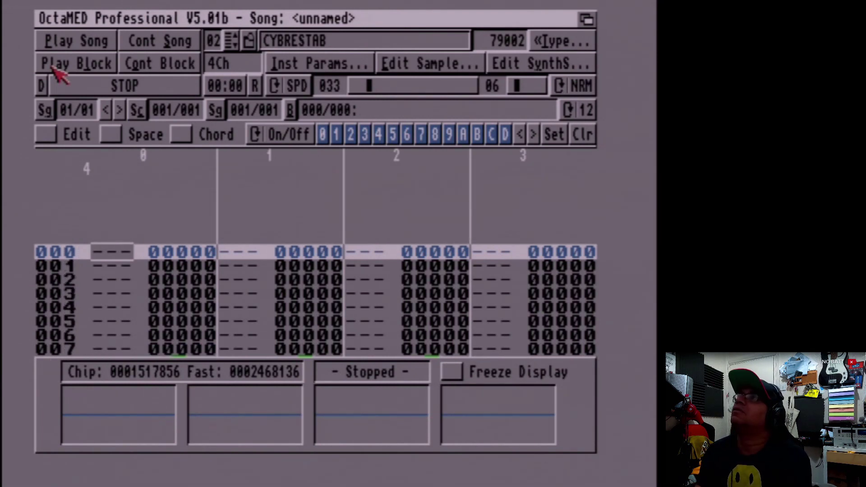
pyautogui.press('b')
pyautogui.press('space')
pyautogui.press('b')
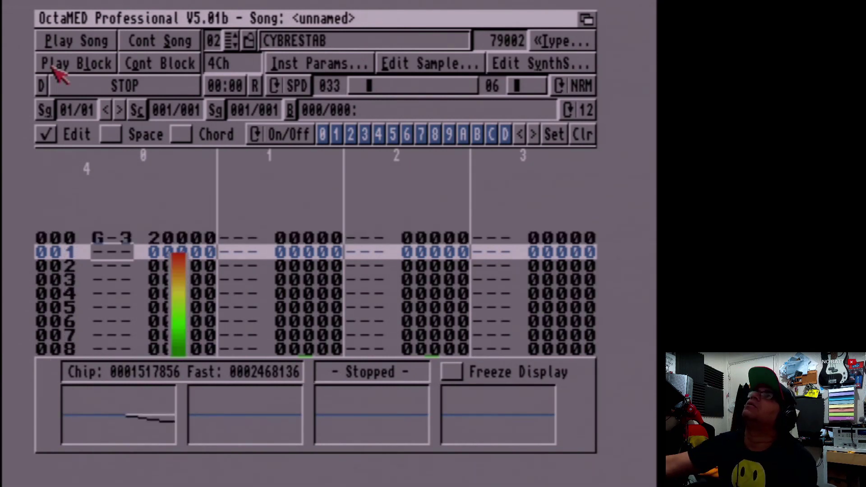
# Play the current block twice, stopping playback each time, and turn off edit mode.
pyautogui.click(52, 66)
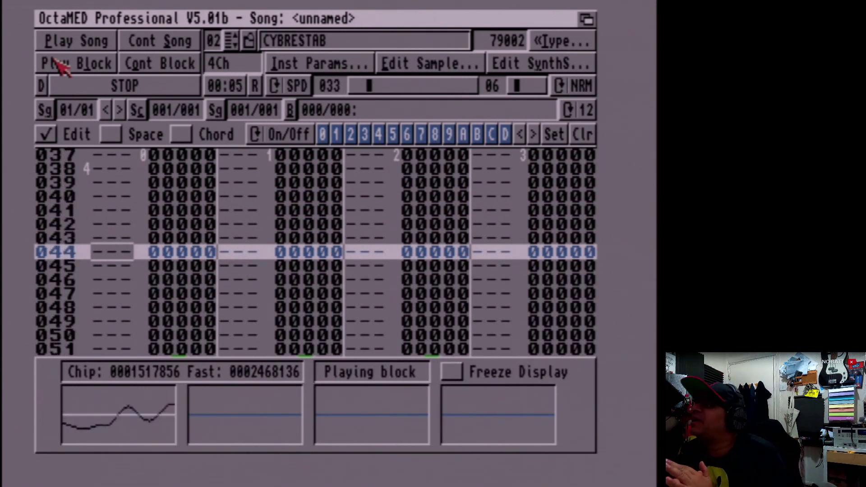
pyautogui.press('space')
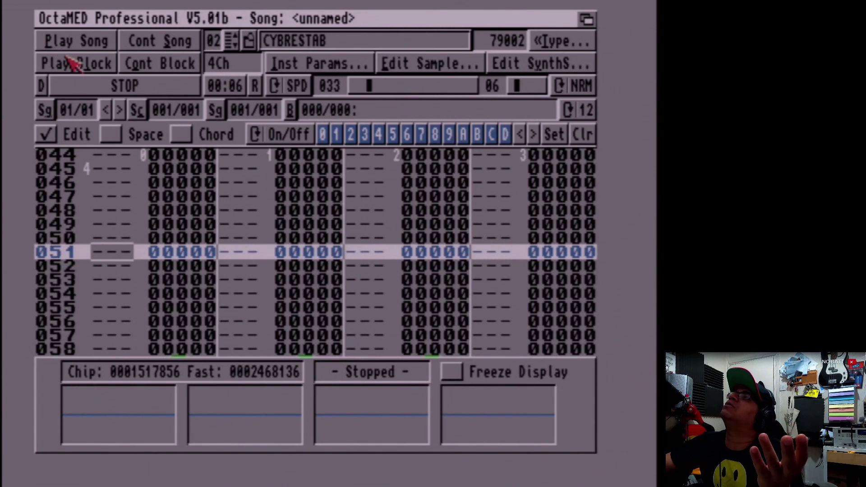
pyautogui.click(73, 65)
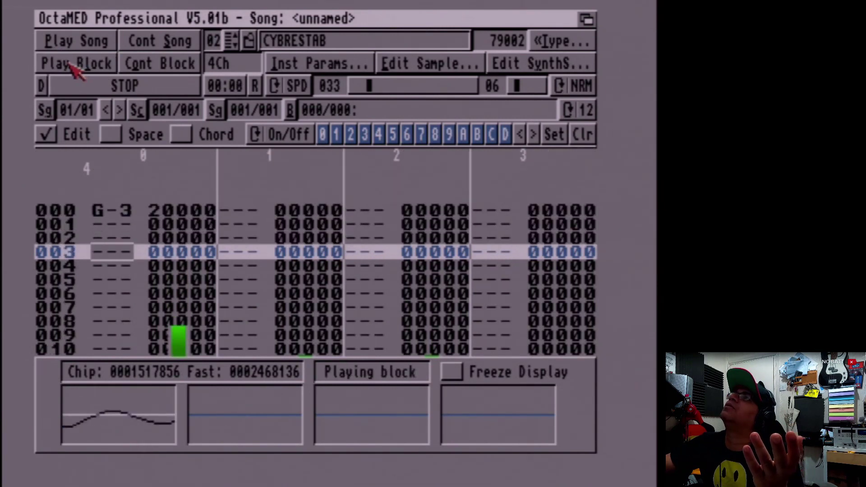
pyautogui.click(71, 92)
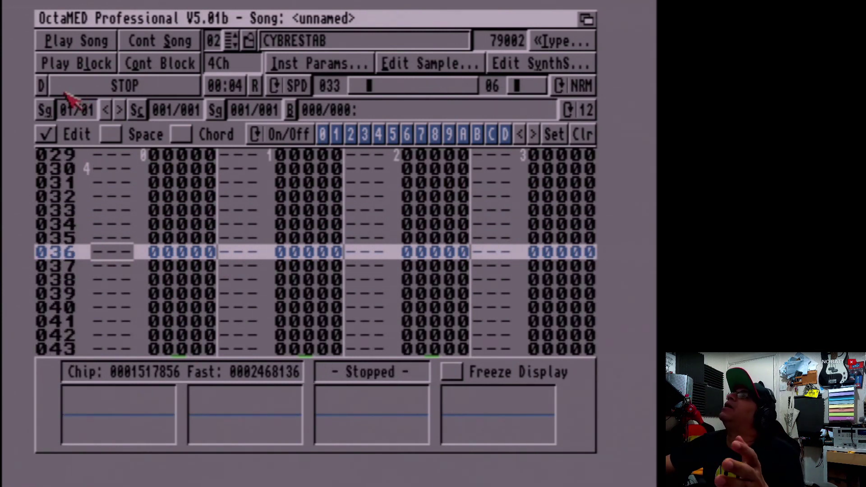
pyautogui.press('space')
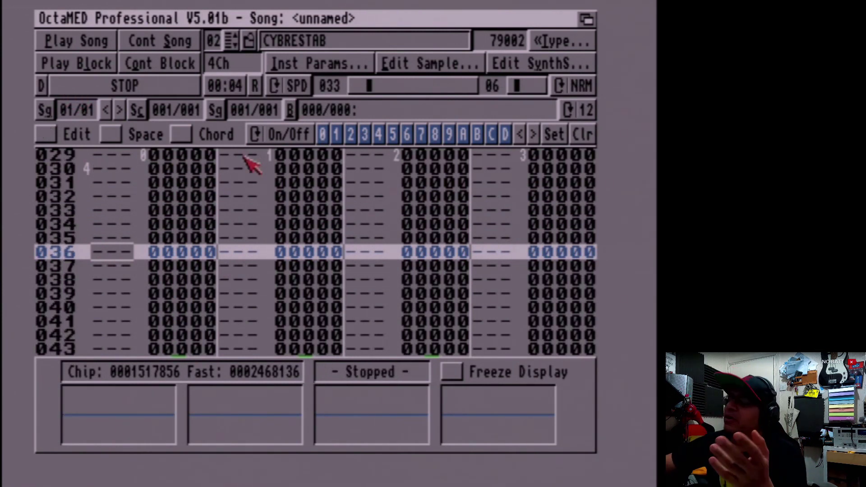
# Select instrument 01, AMEN ORIGINAL, and switch off tracks 0 to 4.
pyautogui.hotkey('shift', 'Left')
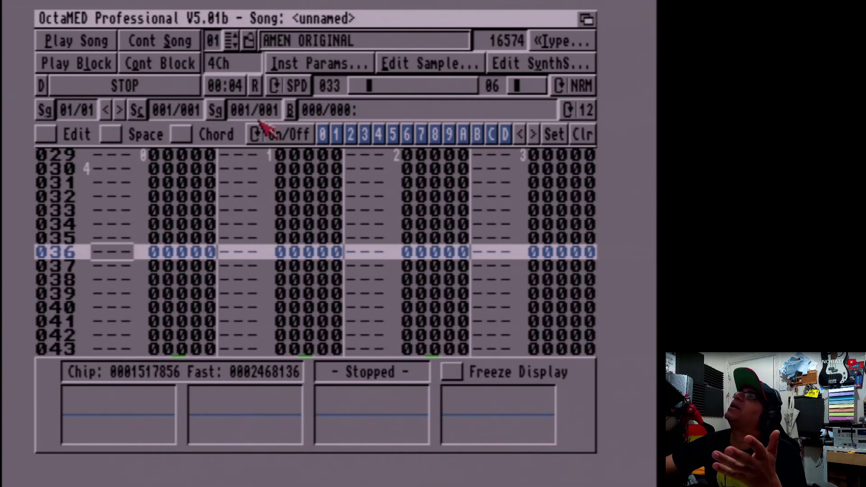
pyautogui.click(336, 134)
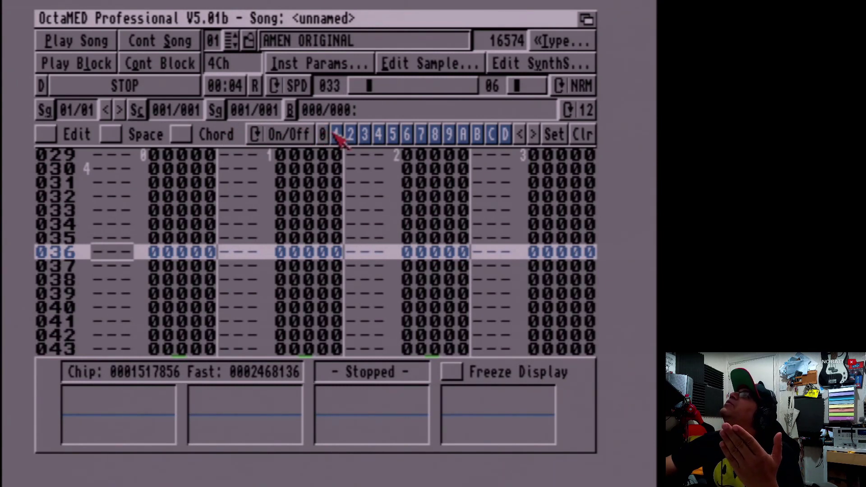
pyautogui.click(351, 134)
pyautogui.click(364, 135)
pyautogui.click(378, 134)
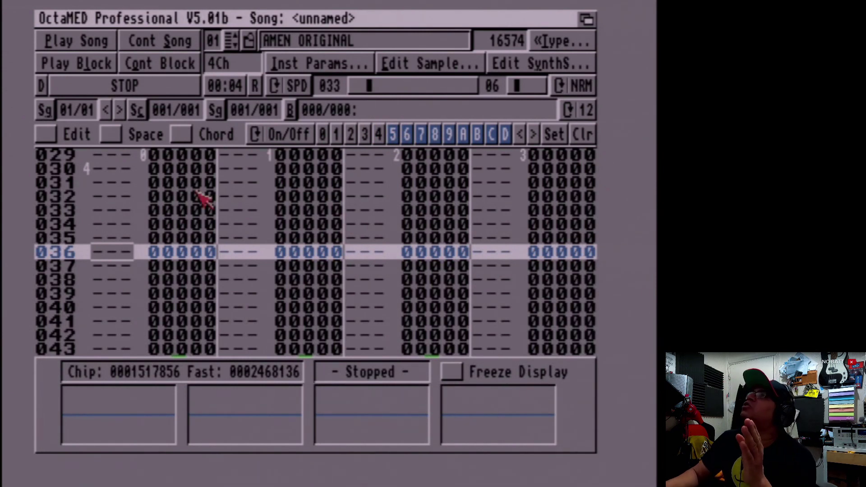
# Move the cursor across line 036 to the instrument column of track 3 to examine the columns of each track.
pyautogui.press('Right')
pyautogui.press('Right')
pyautogui.press('Right')
pyautogui.press('Right')
pyautogui.press('Right')
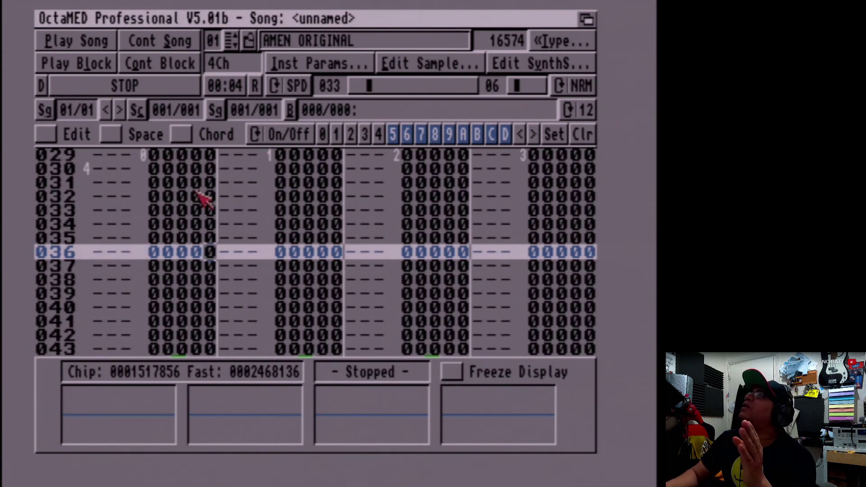
pyautogui.press('Right')
pyautogui.press('Right')
pyautogui.press('Right')
pyautogui.press('Right')
pyautogui.press('Right')
pyautogui.press('Right')
pyautogui.press('Right')
pyautogui.press('Right')
pyautogui.press('Right')
pyautogui.press('Right')
pyautogui.press('Right')
pyautogui.press('Right')
pyautogui.press('Right')
pyautogui.press('Right')
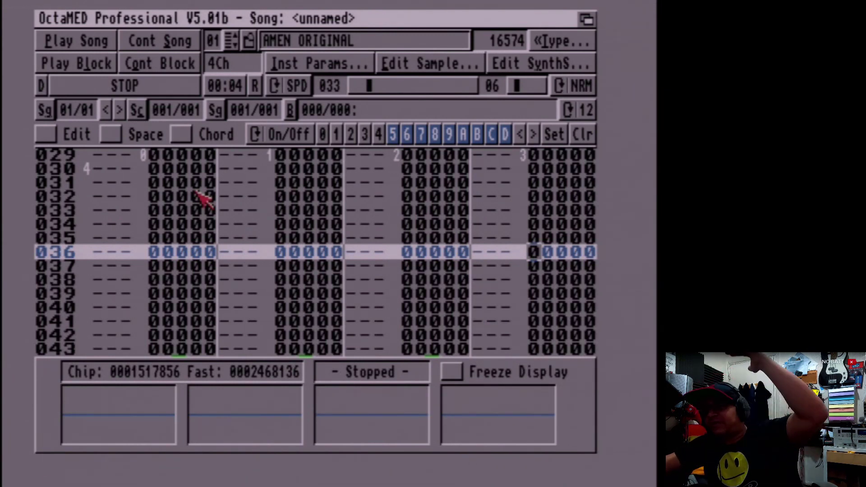
# Review the block's name, track count and length properties, and view the parameters of instrument 01.
pyautogui.rightClick(212, 18)
pyautogui.moveTo(222, 18)
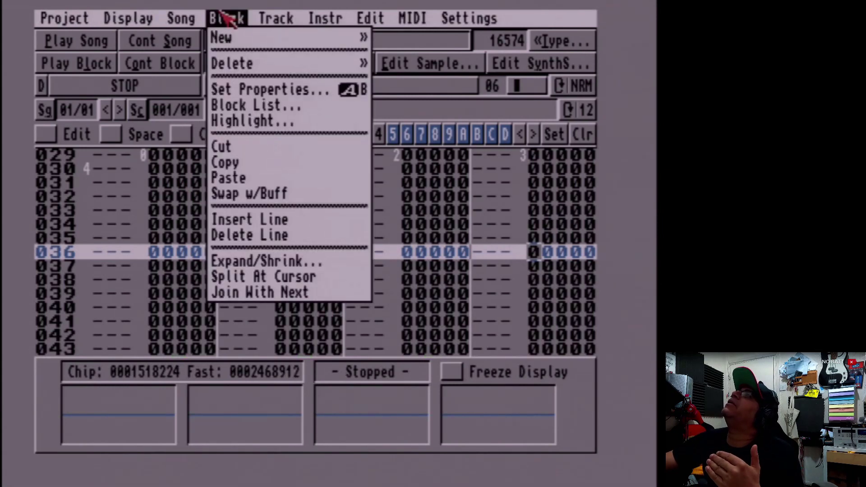
pyautogui.rightClick(227, 90)
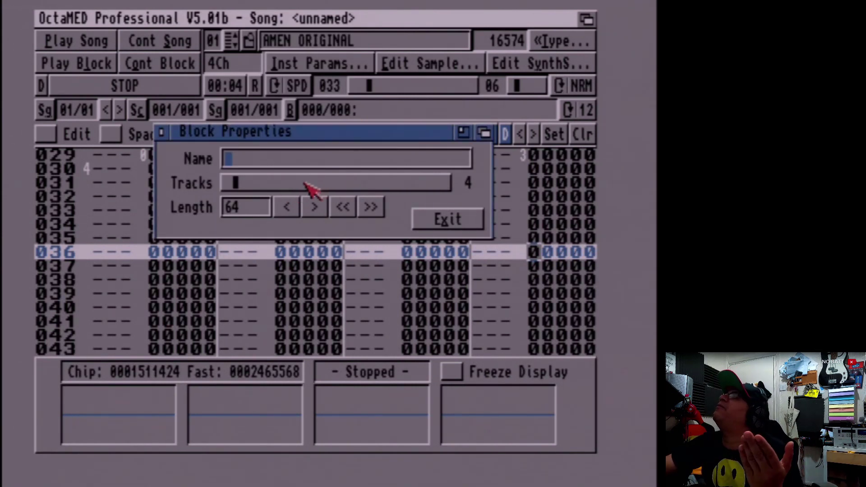
pyautogui.click(505, 229)
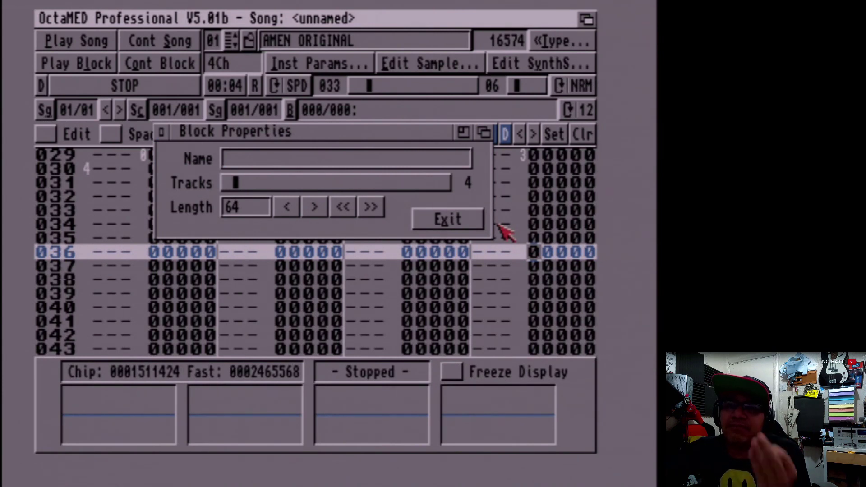
pyautogui.click(491, 227)
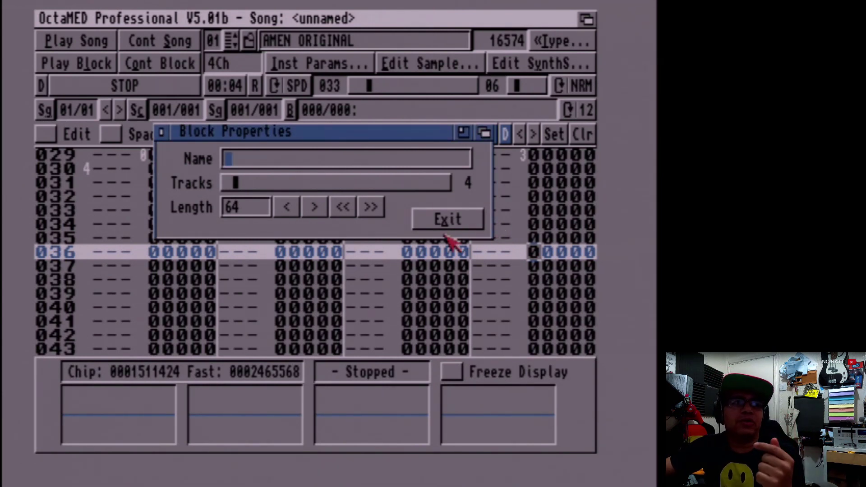
pyautogui.click(443, 247)
pyautogui.click(433, 237)
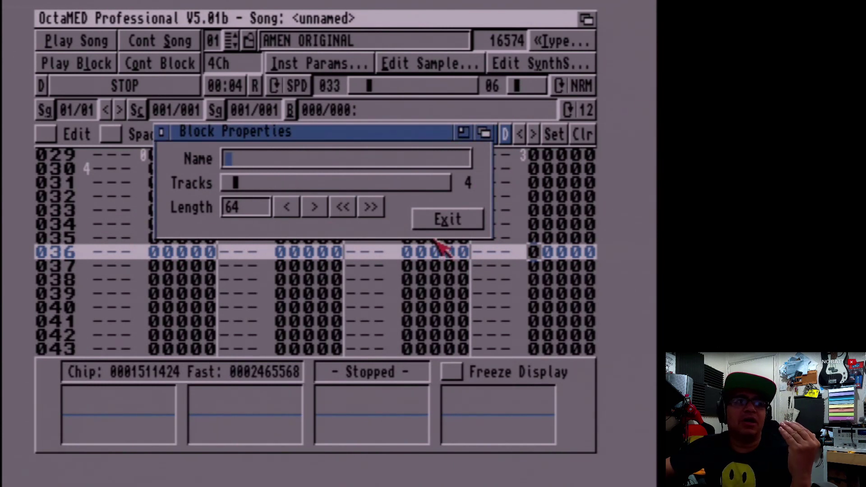
pyautogui.click(436, 244)
pyautogui.click(430, 236)
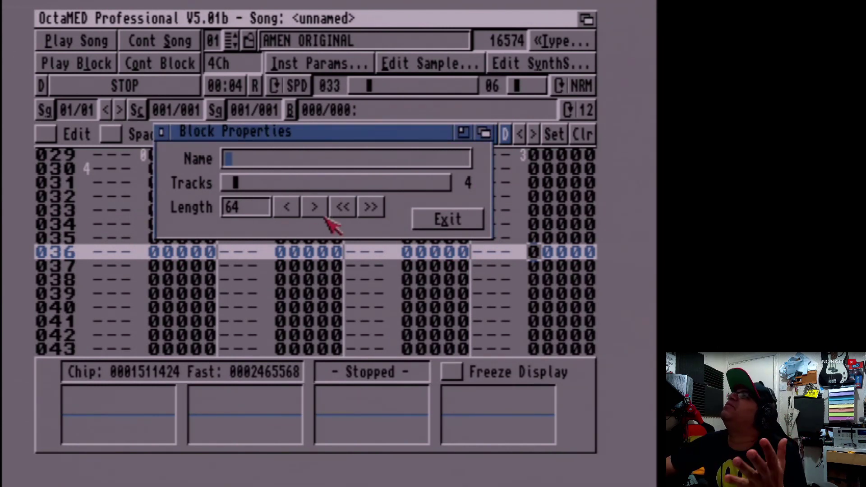
pyautogui.click(471, 226)
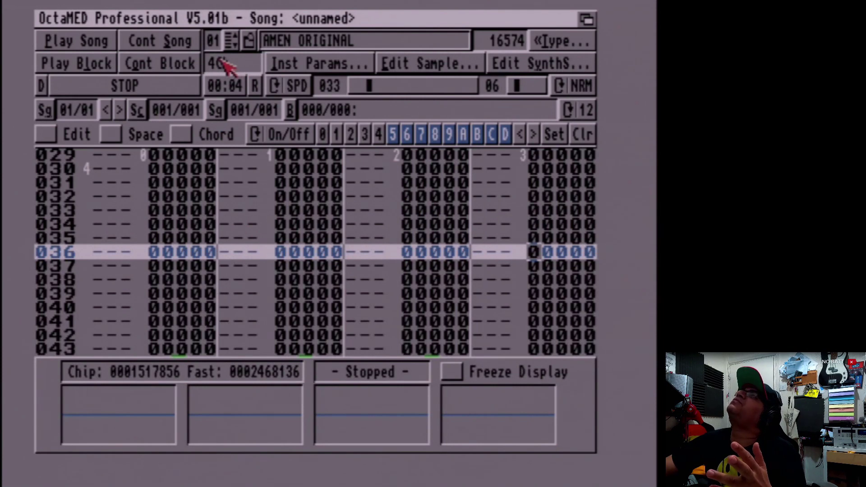
pyautogui.click(321, 63)
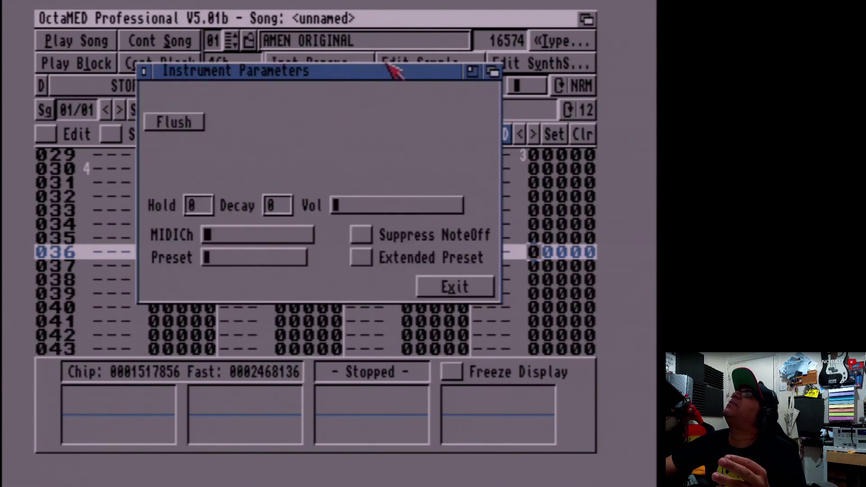
pyautogui.click(143, 71)
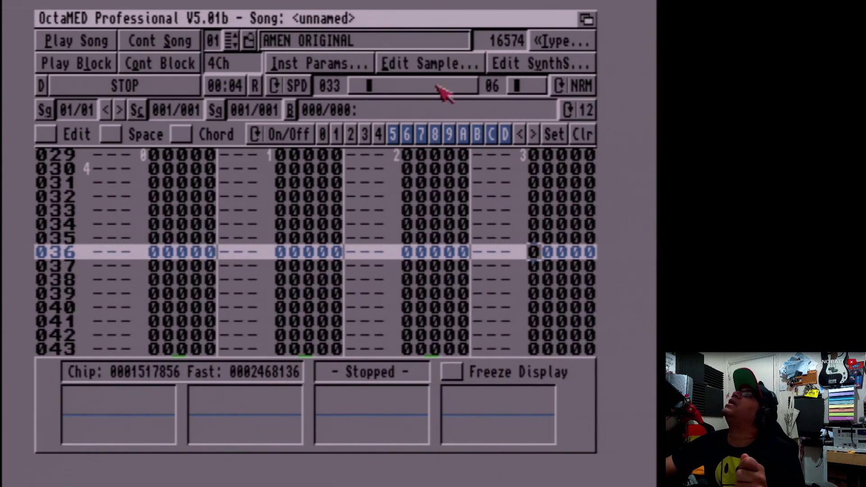
# Switch the tempo mode to BPM and set the song tempo to 166.
pyautogui.click(307, 88)
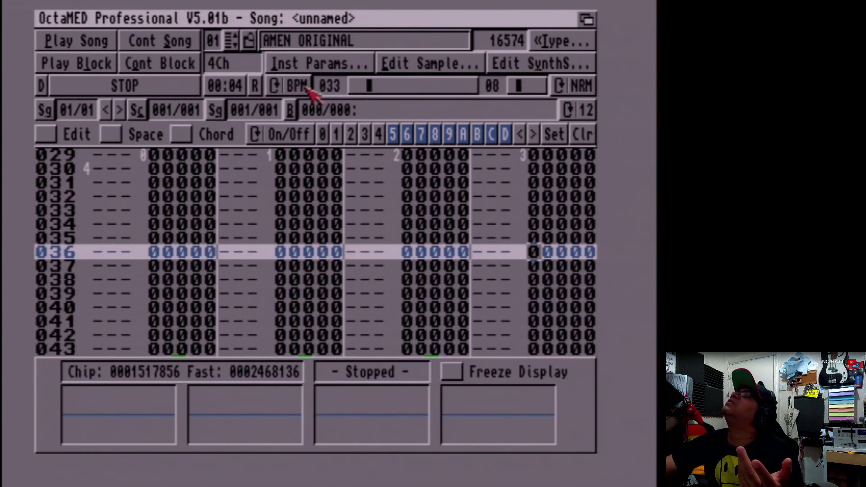
pyautogui.moveTo(369, 87); pyautogui.dragTo(427, 88)
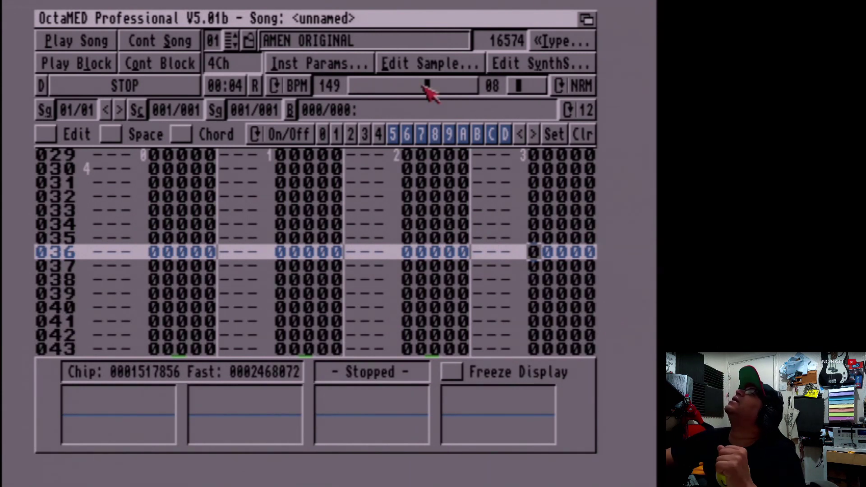
pyautogui.moveTo(425, 86); pyautogui.dragTo(423, 85)
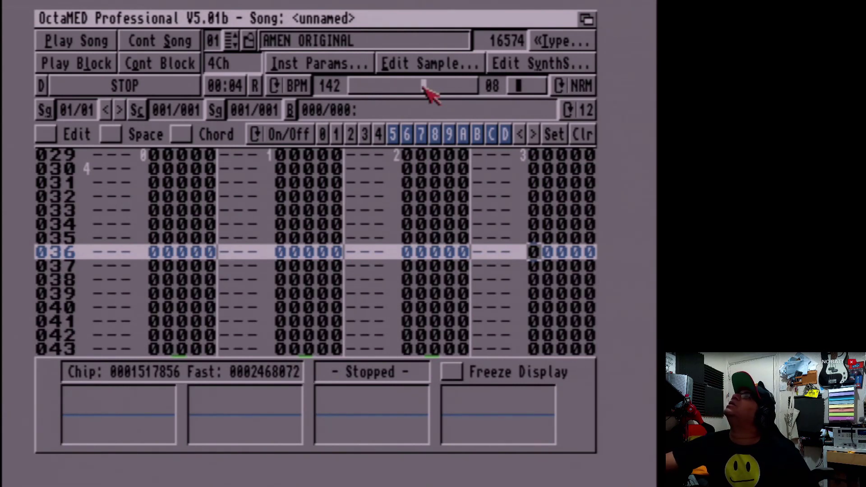
pyautogui.moveTo(423, 85); pyautogui.dragTo(426, 86)
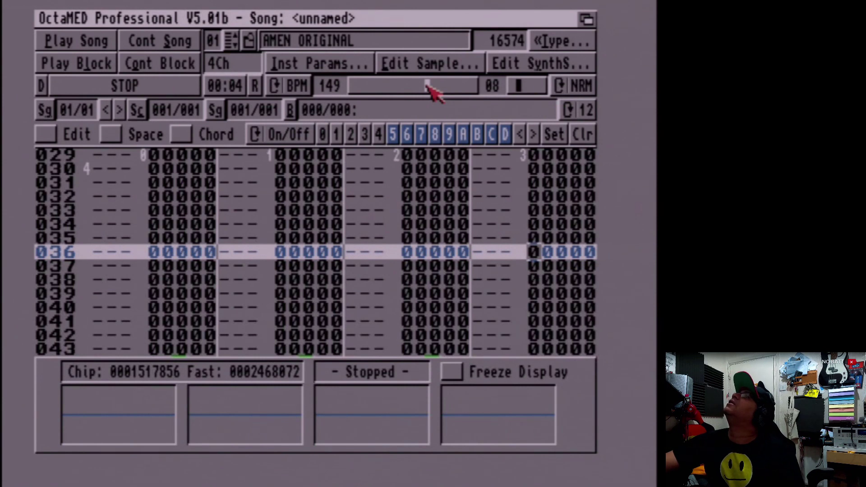
pyautogui.moveTo(428, 86); pyautogui.dragTo(435, 86)
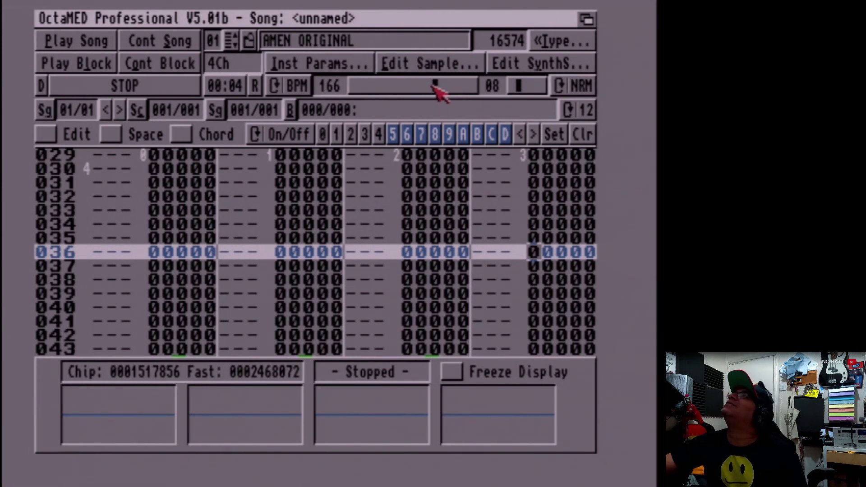
# Fine-tune the song tempo to 165 BPM.
pyautogui.moveTo(432, 85); pyautogui.dragTo(431, 86)
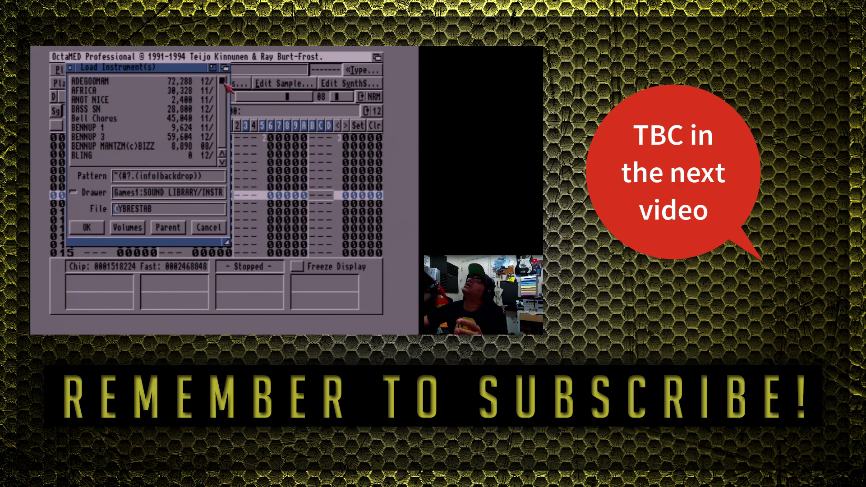
# Load the HAPPIBREAK sample from the sound library into instrument 03 and play a test note with it.
pyautogui.moveTo(223, 82); pyautogui.dragTo(226, 104)
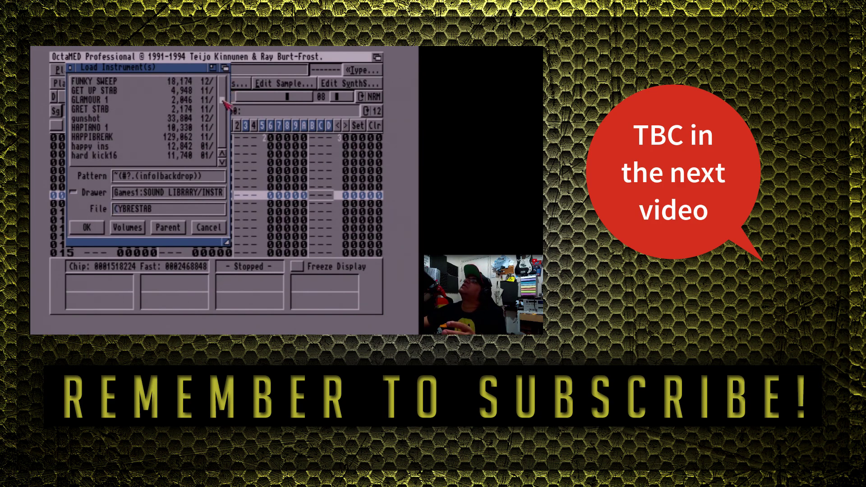
pyautogui.click(92, 136)
pyautogui.click(90, 227)
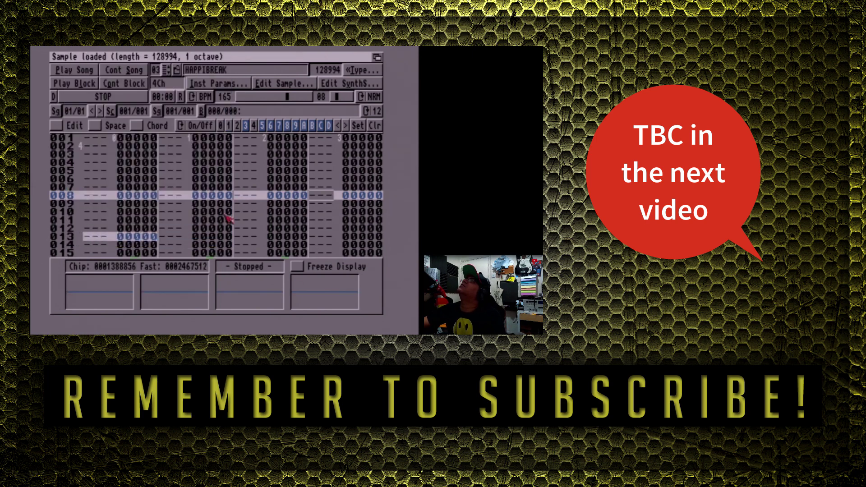
pyautogui.press('q')
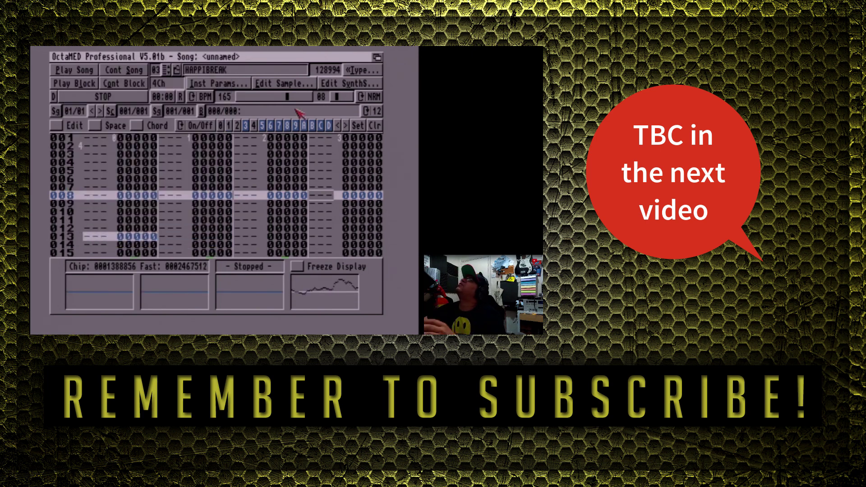
# View the HAPPIBREAK waveform in the Sample Editor, close the editor and open it again.
pyautogui.click(283, 83)
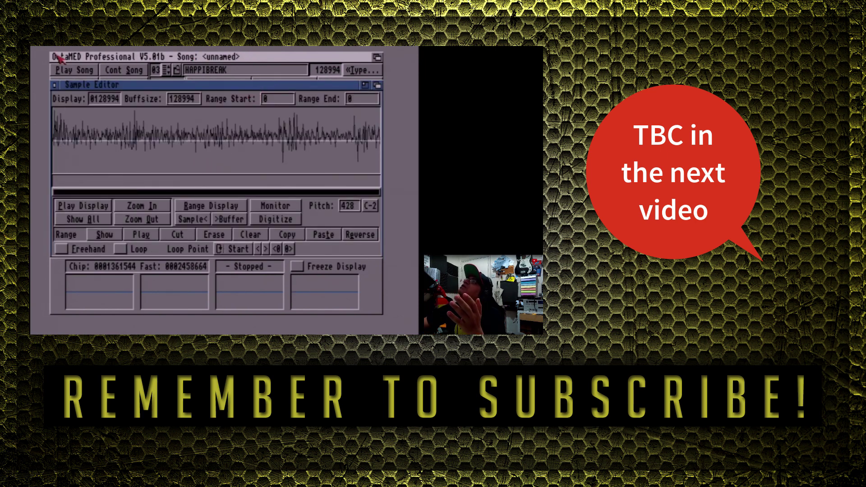
pyautogui.click(55, 85)
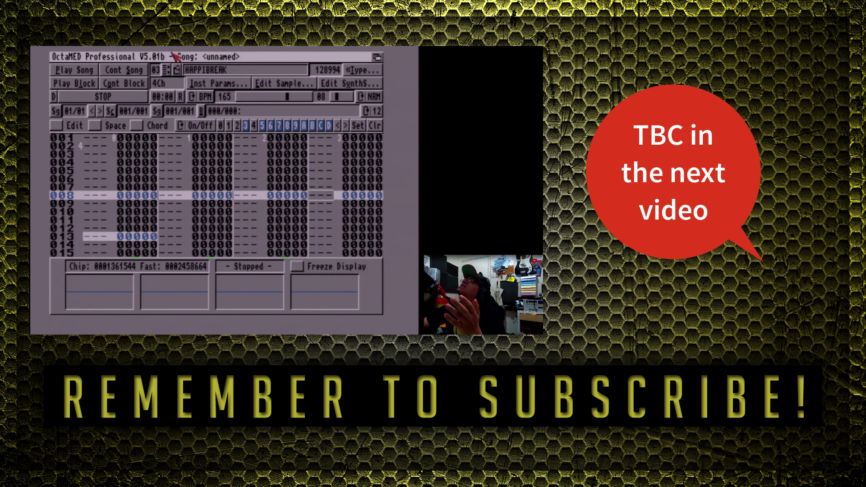
pyautogui.click(259, 83)
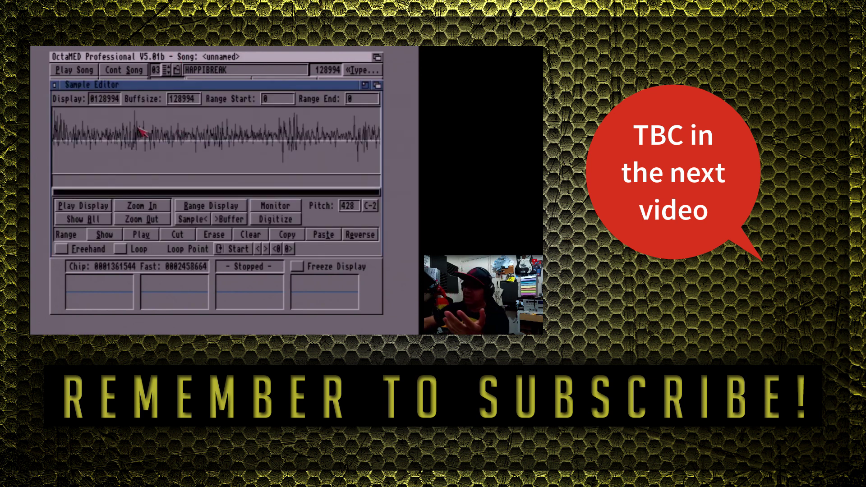